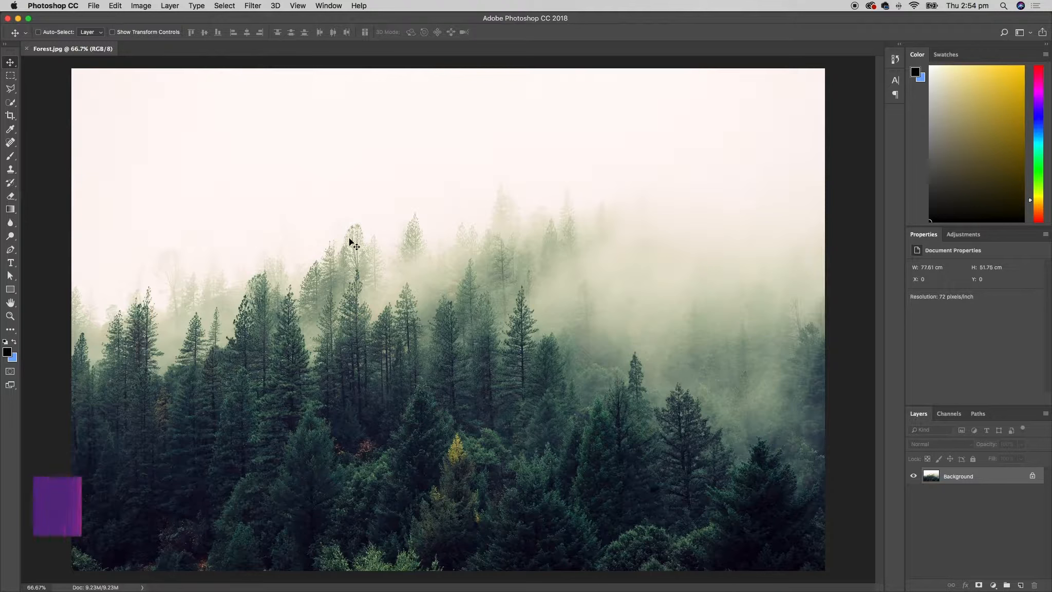
# Add a text layer reading "forest" over the upper left area of the forest photo
pyautogui.click(11, 263)
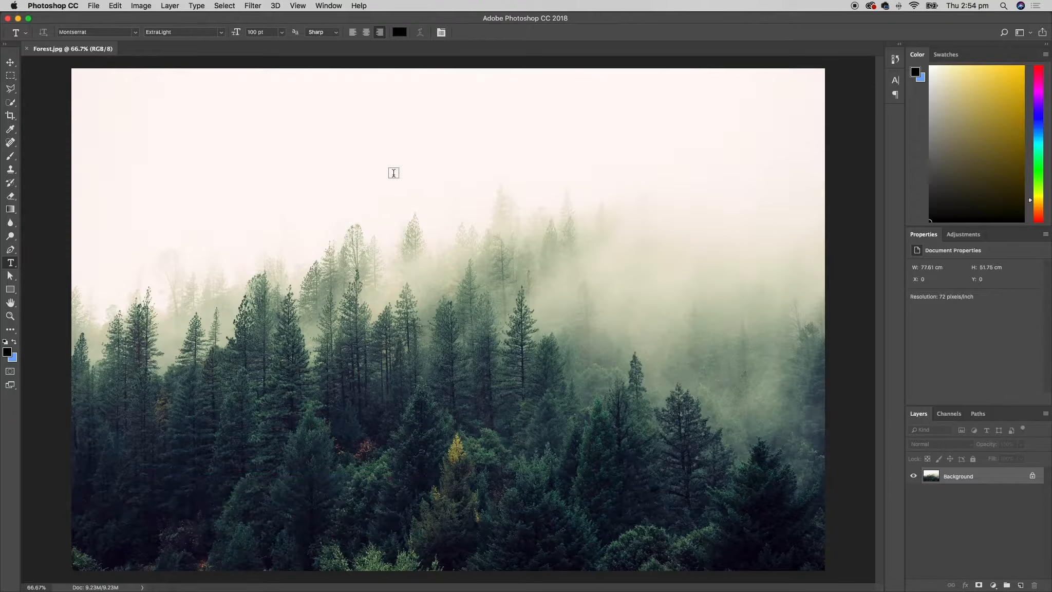
pyautogui.click(289, 259)
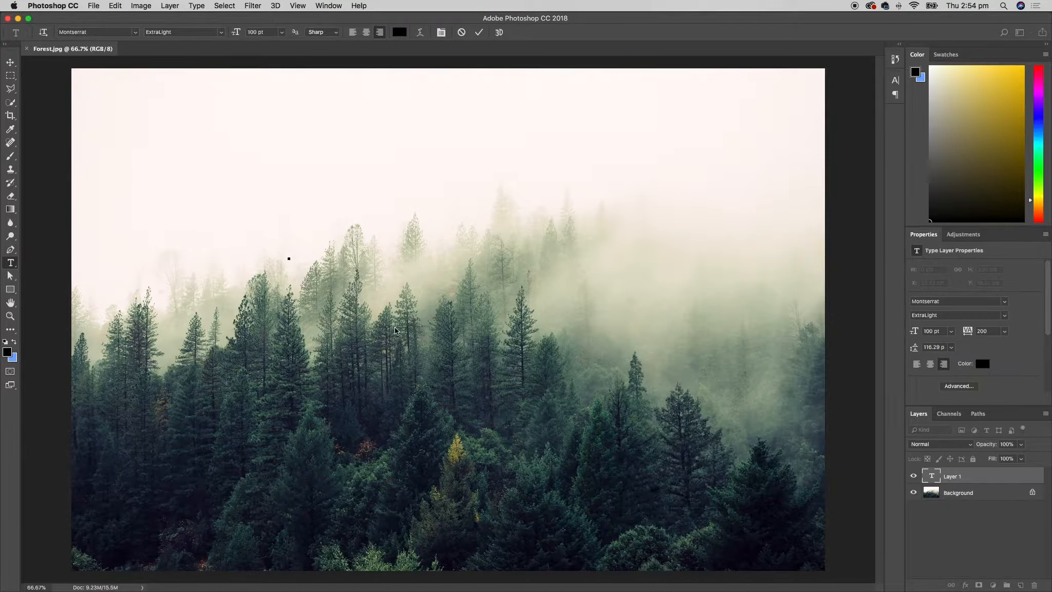
pyautogui.write('forest')
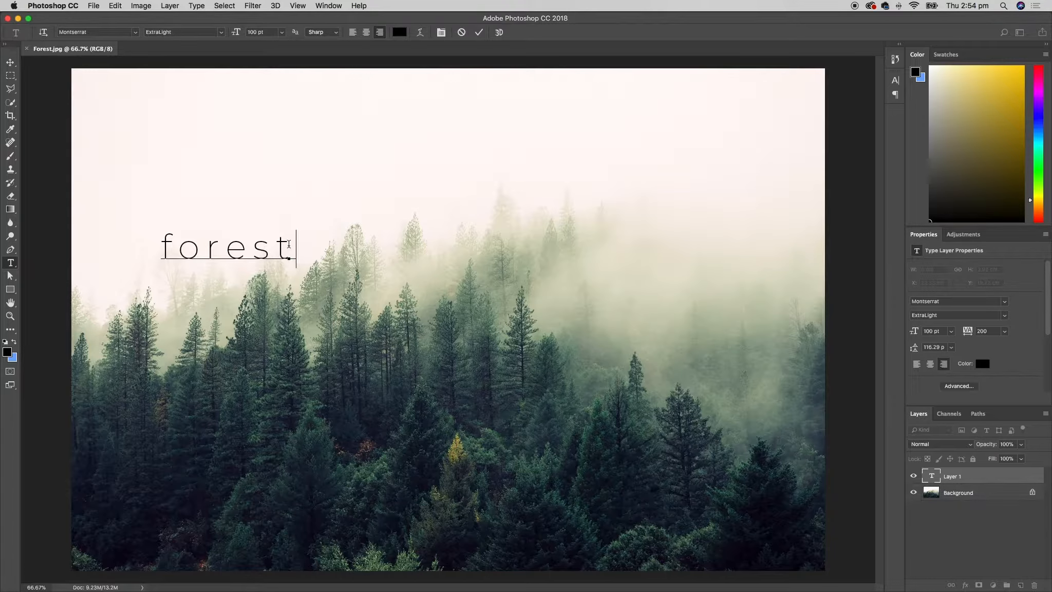
# Change the font of the whole word "forest" to Georgia Bold Italic and commit the text
pyautogui.moveTo(289, 245); pyautogui.dragTo(163, 244)
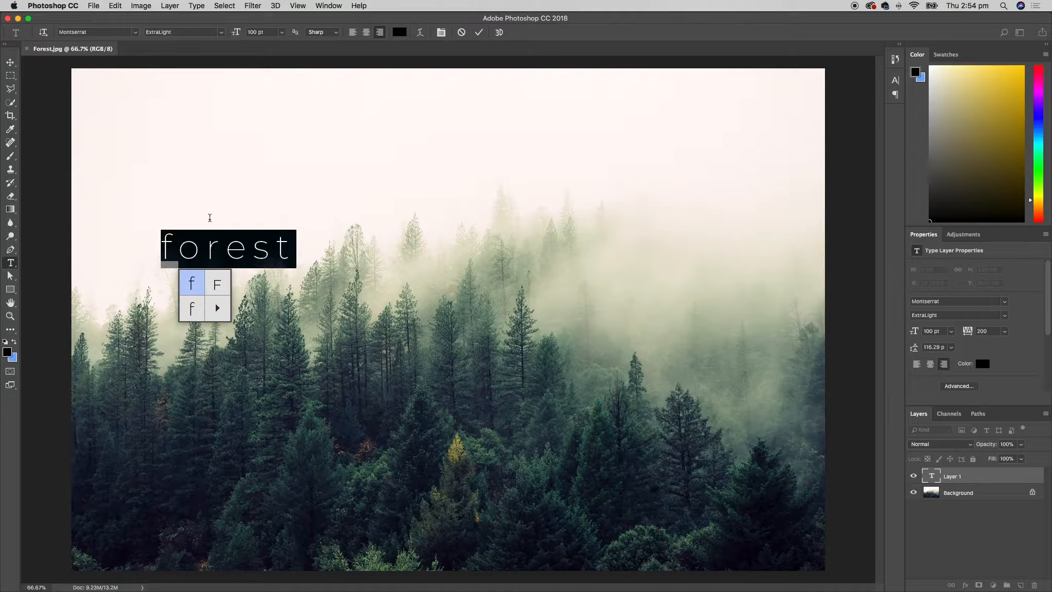
pyautogui.click(102, 32)
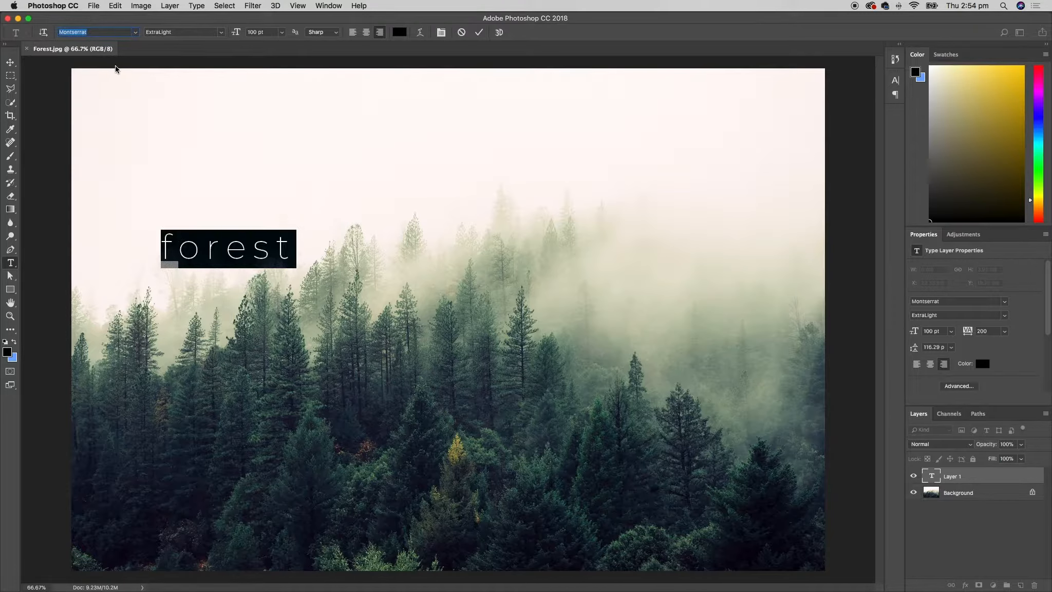
pyautogui.write('georg')
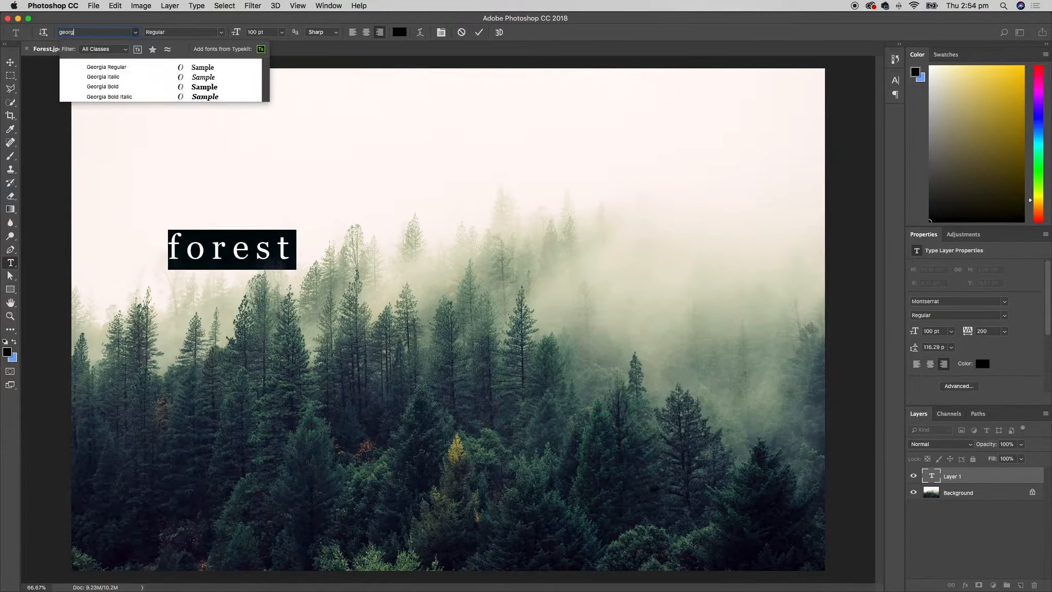
pyautogui.click(109, 97)
pyautogui.click(479, 32)
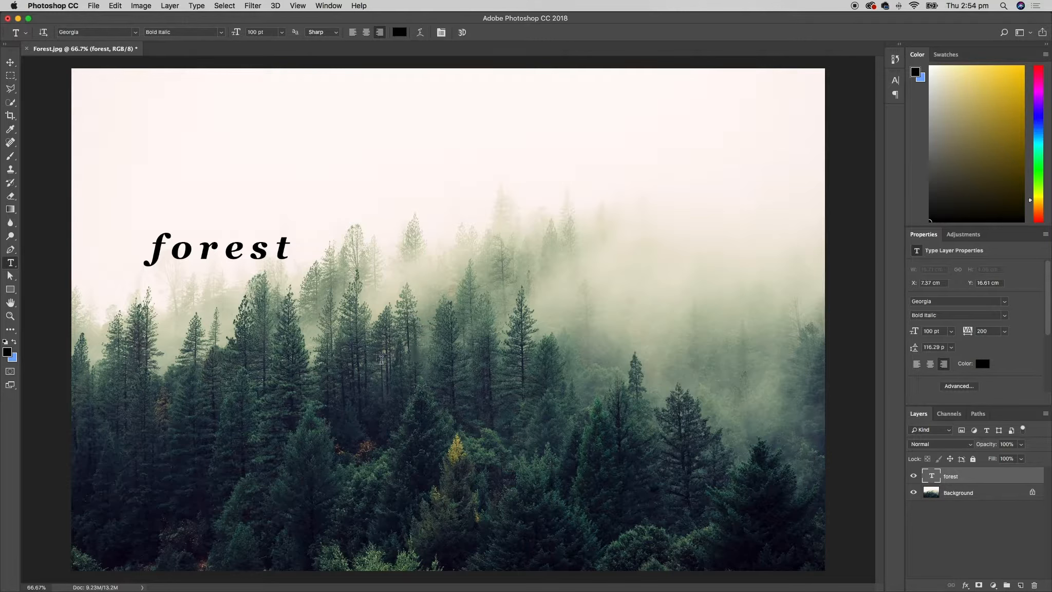
# Move the "forest" text onto the trees near the middle of the photo
pyautogui.click(11, 63)
pyautogui.moveTo(240, 259); pyautogui.dragTo(462, 305)
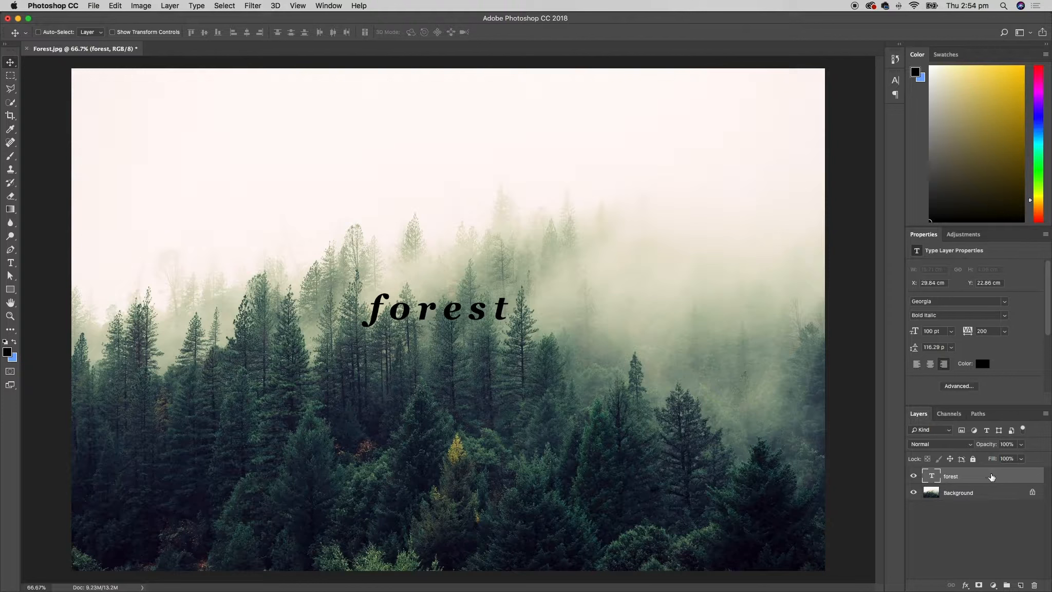
pyautogui.moveTo(466, 319)
pyautogui.mouseDown()
pyautogui.moveTo(477, 310)
pyautogui.moveTo(459, 317)
pyautogui.mouseUp()
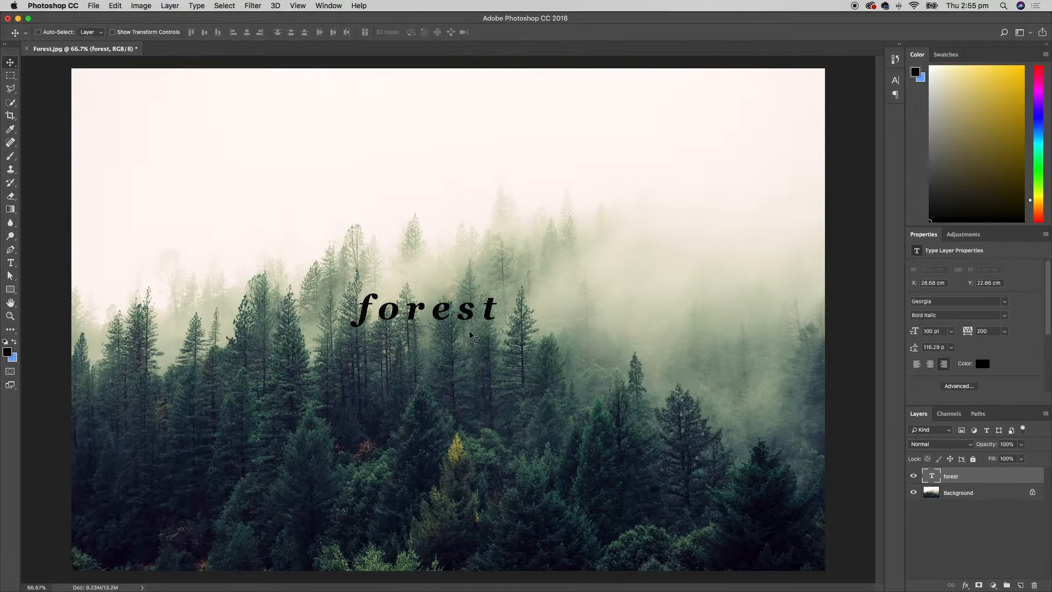
# Set the font size of the word "forest" to 200 pt and commit the text edit
pyautogui.click(10, 263)
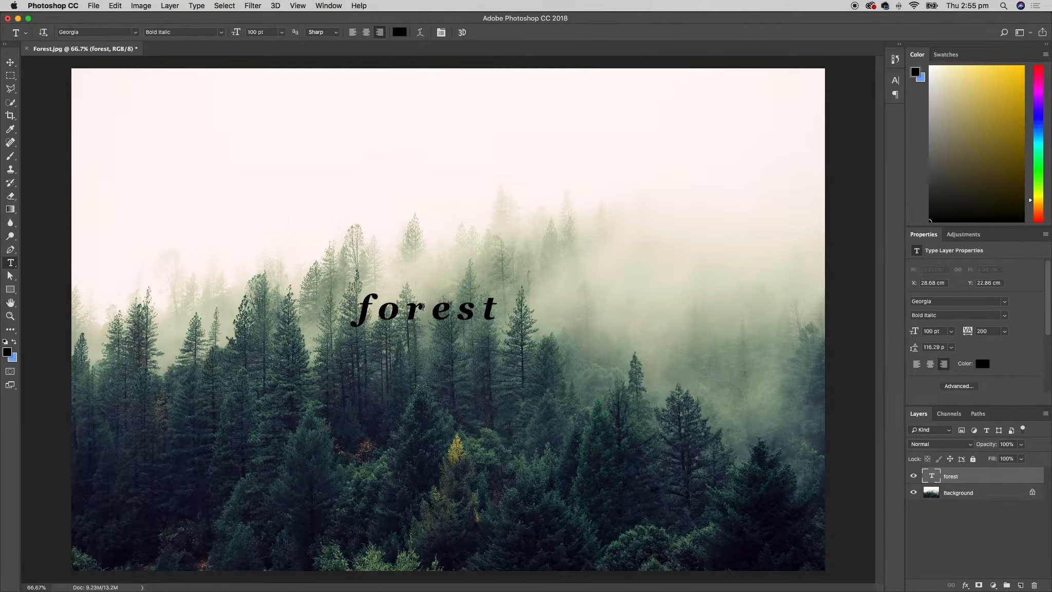
pyautogui.click(423, 308)
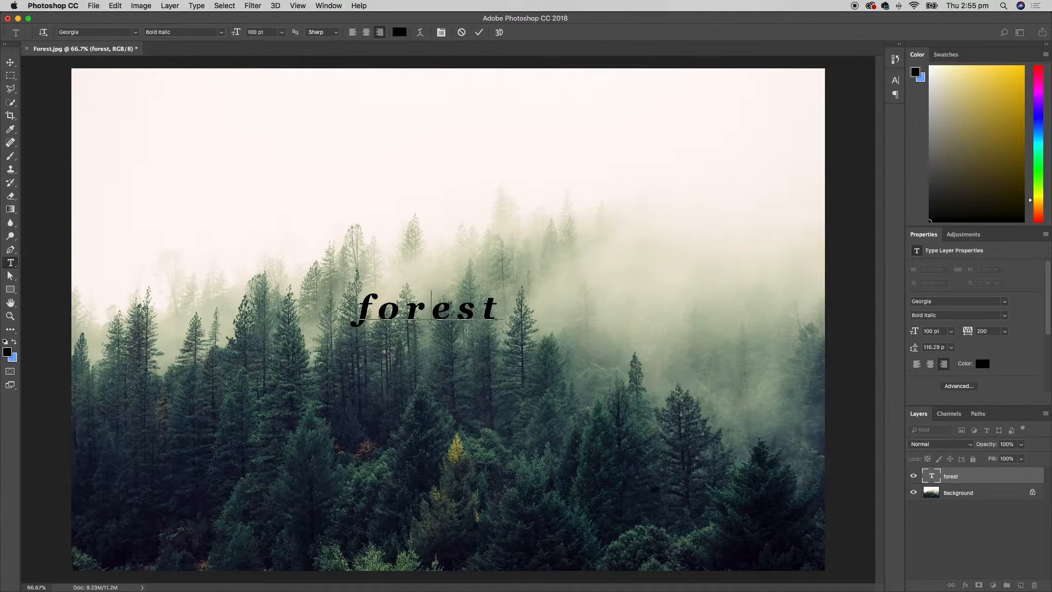
pyautogui.moveTo(503, 309); pyautogui.dragTo(356, 309)
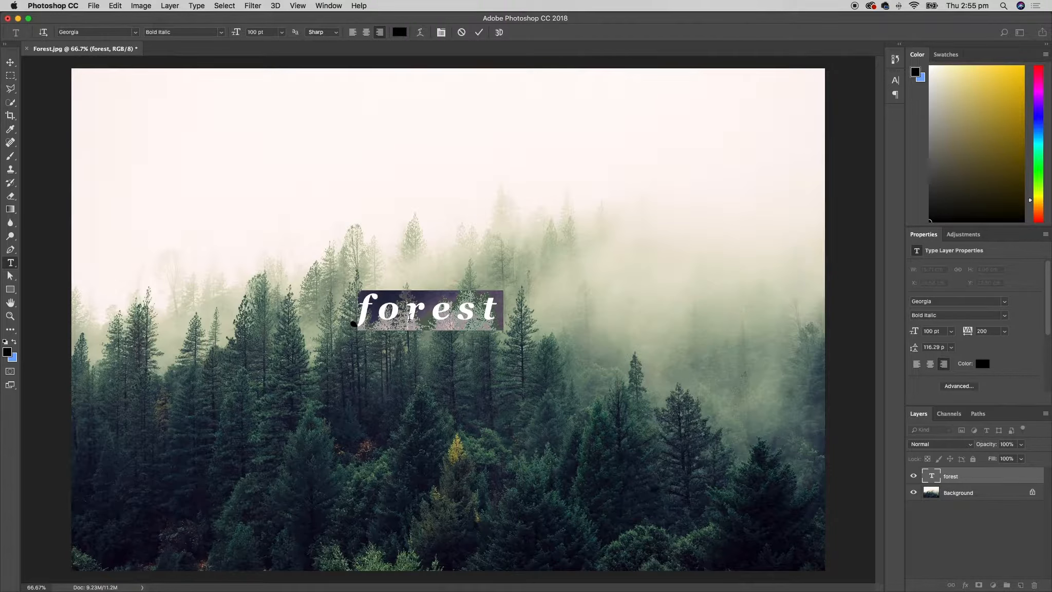
pyautogui.click(282, 32)
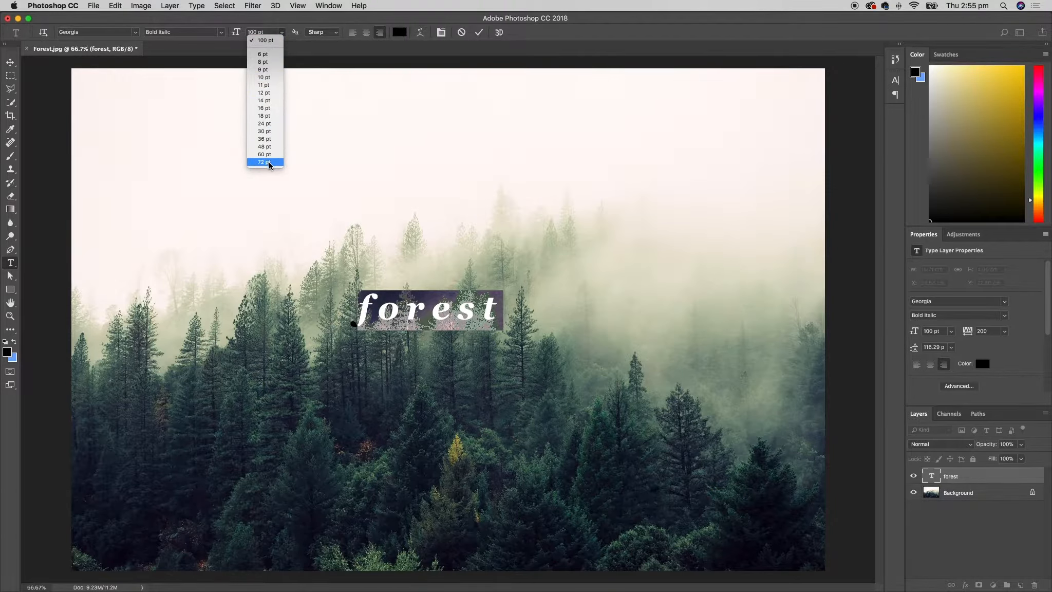
pyautogui.click(285, 103)
pyautogui.doubleClick(253, 32)
pyautogui.write('200')
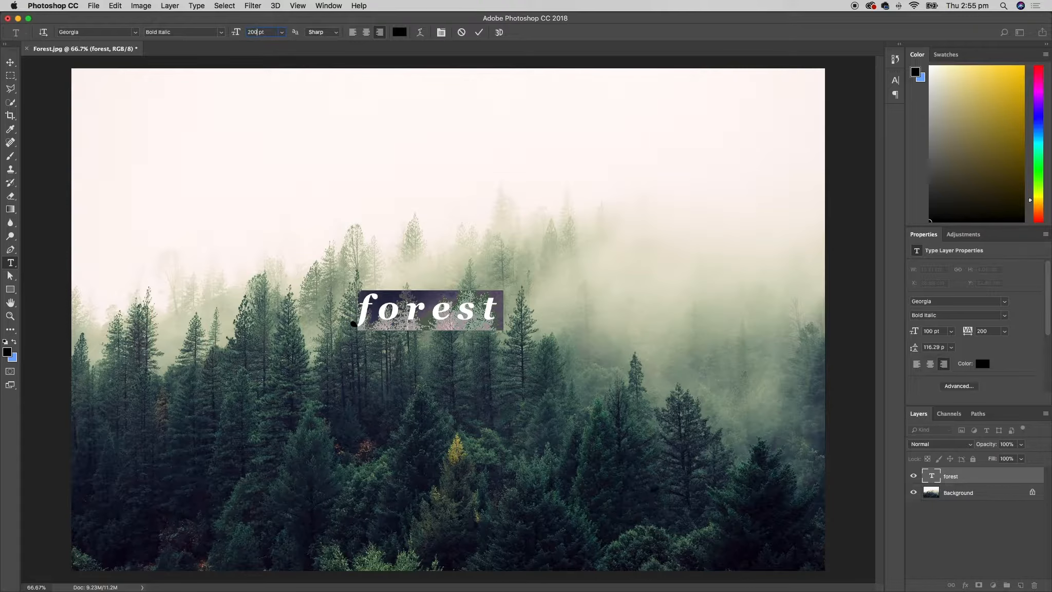
pyautogui.press('Return')
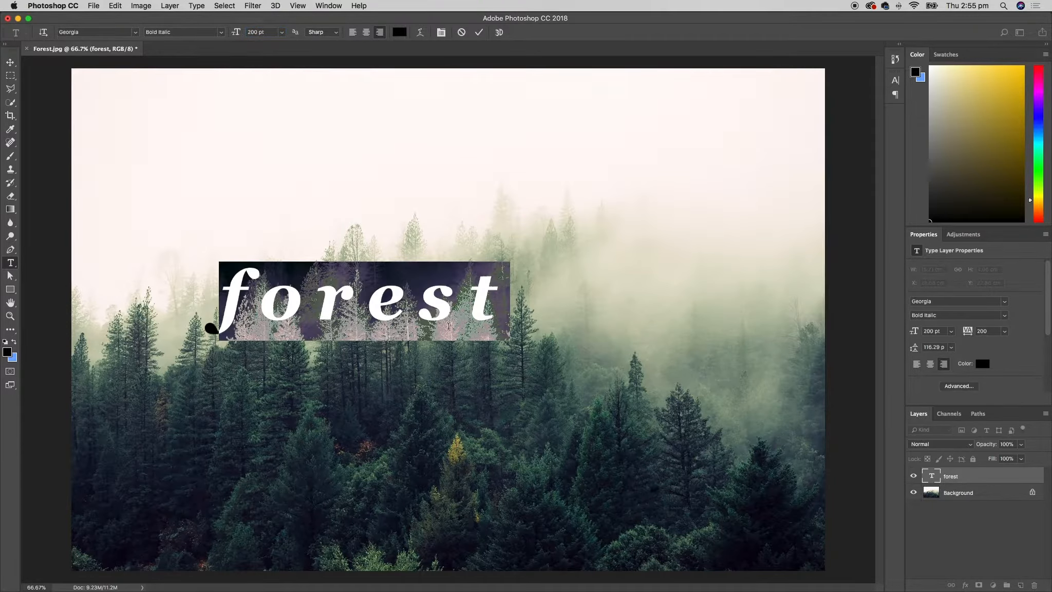
pyautogui.click(519, 296)
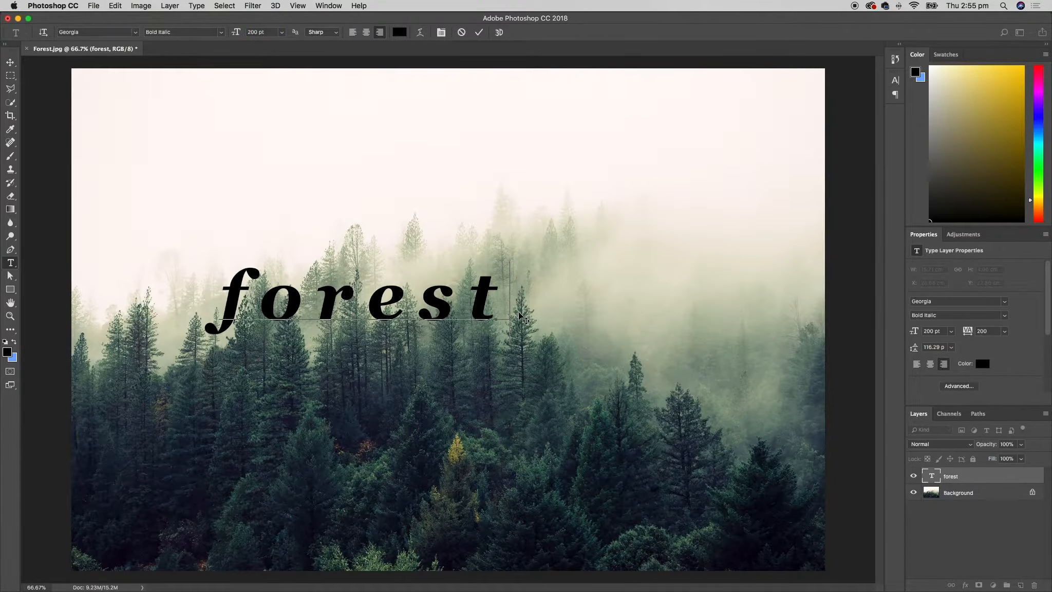
pyautogui.click(483, 31)
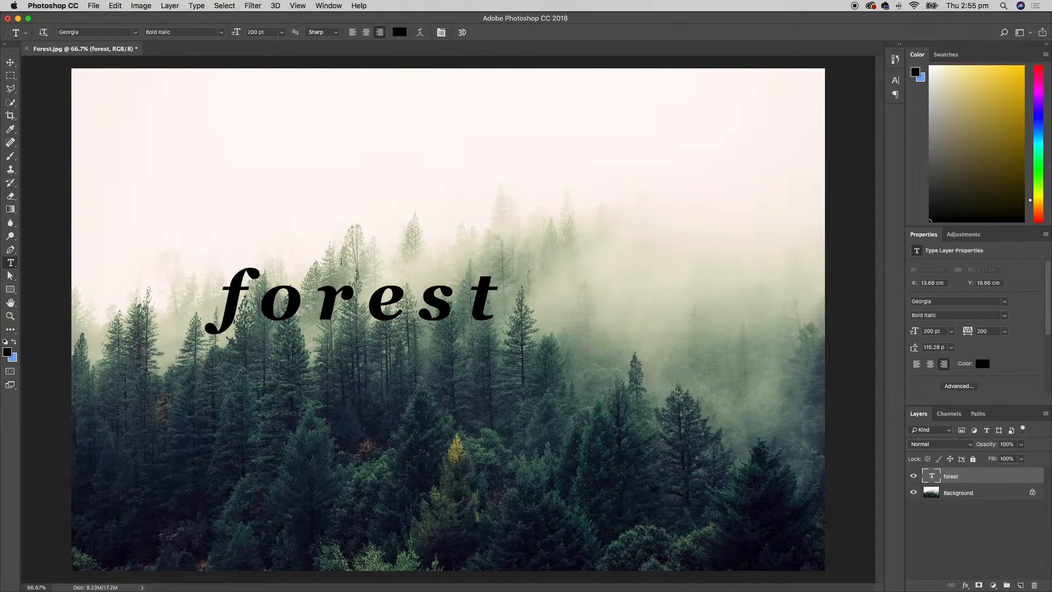
# Enlarge the "forest" text to about 293 pt with Free Transform and centre it over the trees
pyautogui.click(10, 62)
pyautogui.moveTo(388, 309); pyautogui.dragTo(496, 305)
pyautogui.click(115, 6)
pyautogui.click(183, 223)
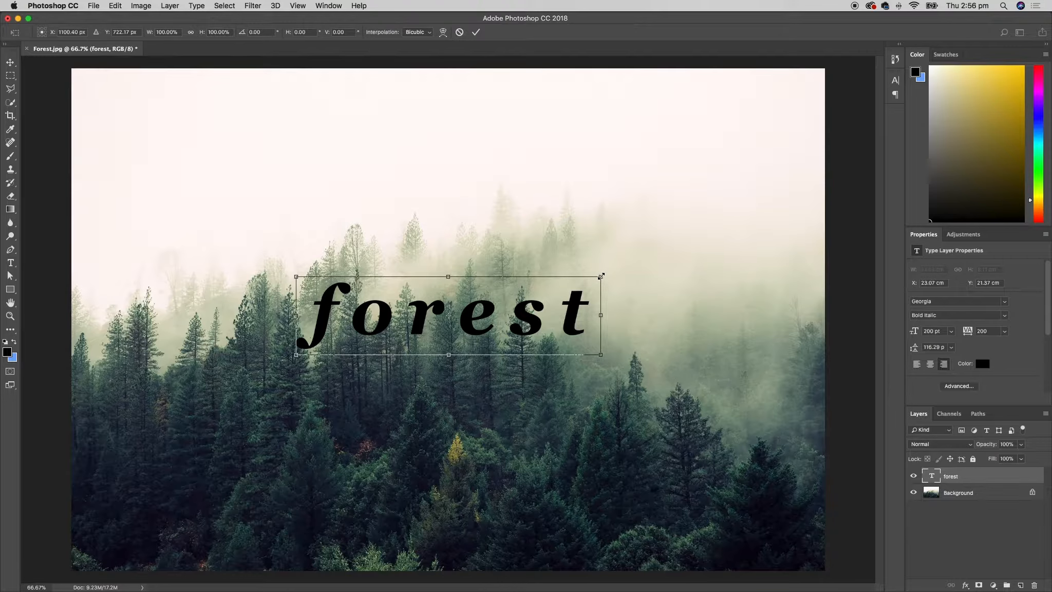
pyautogui.moveTo(601, 277); pyautogui.dragTo(729, 193)
pyautogui.moveTo(520, 310); pyautogui.dragTo(456, 332)
pyautogui.press('Return')
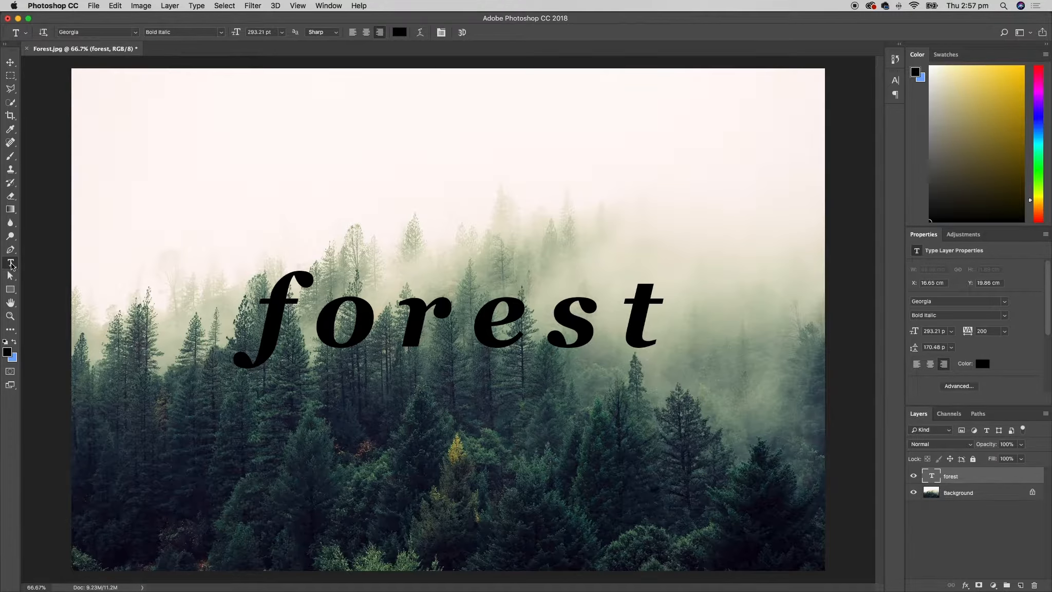
# Select the whole word "forest" for editing and open the Character settings
pyautogui.click(460, 325)
pyautogui.doubleClick(461, 325)
pyautogui.click(328, 5)
pyautogui.click(367, 126)
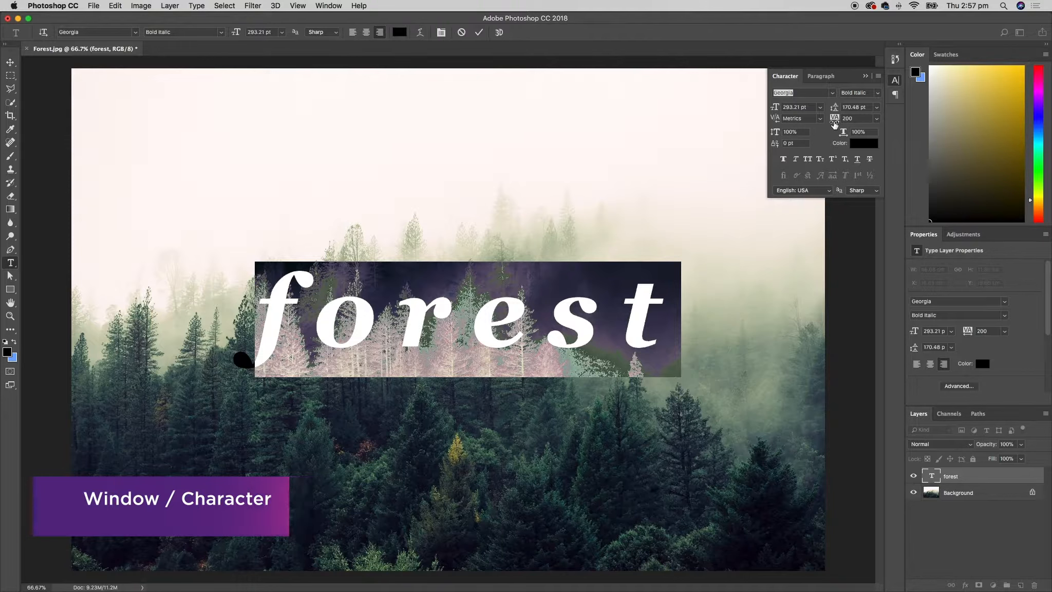
# Try tracking values of 0 and 500 on the word "forest"
pyautogui.click(853, 118)
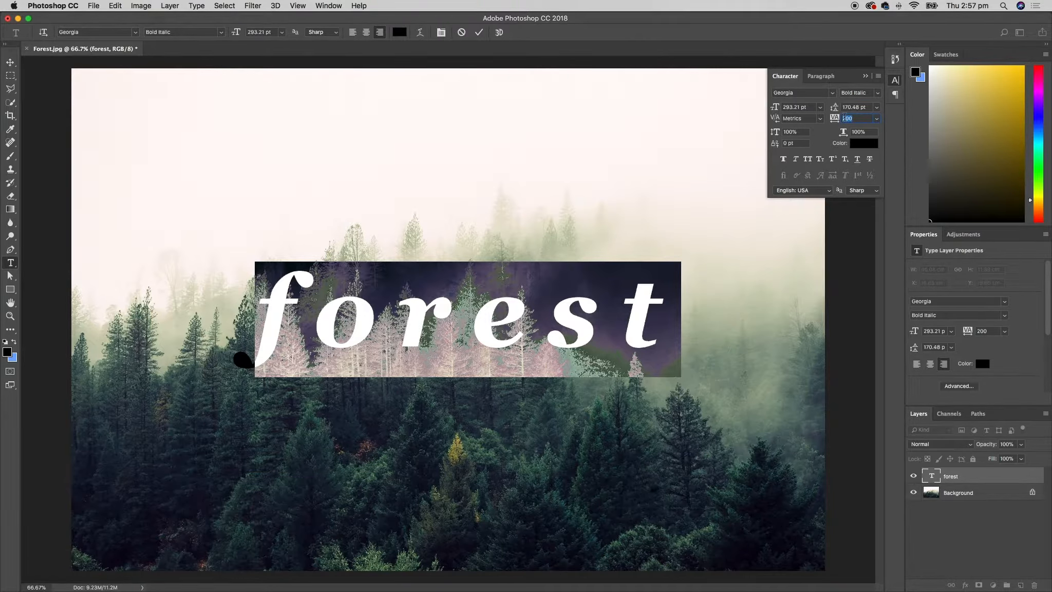
pyautogui.write('1')
pyautogui.press('BackSpace')
pyautogui.press('BackSpace')
pyautogui.write('0')
pyautogui.press('Return')
pyautogui.write('5')
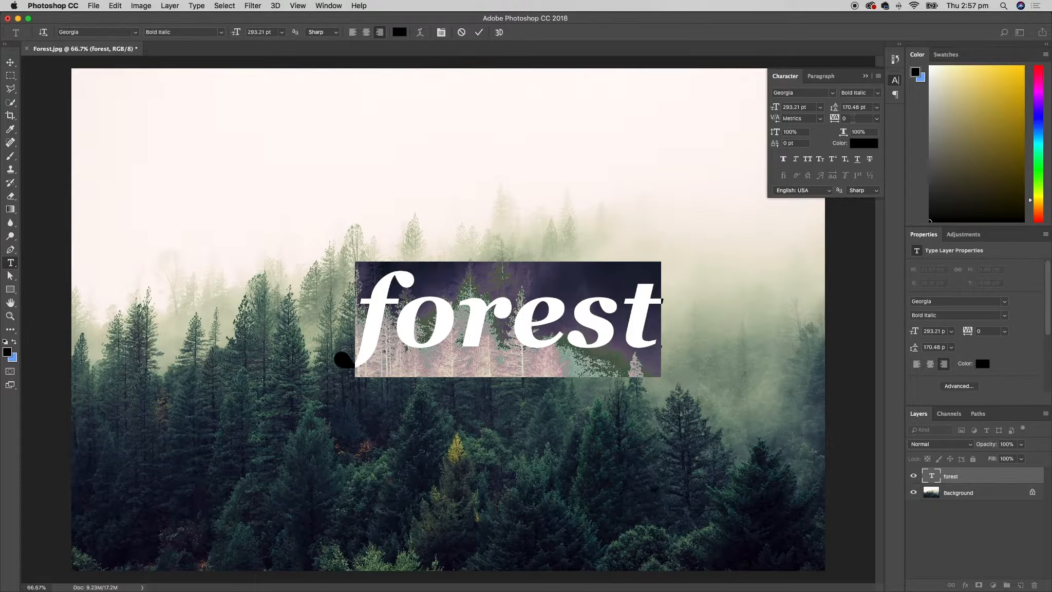
pyautogui.write('500')
pyautogui.press('Return')
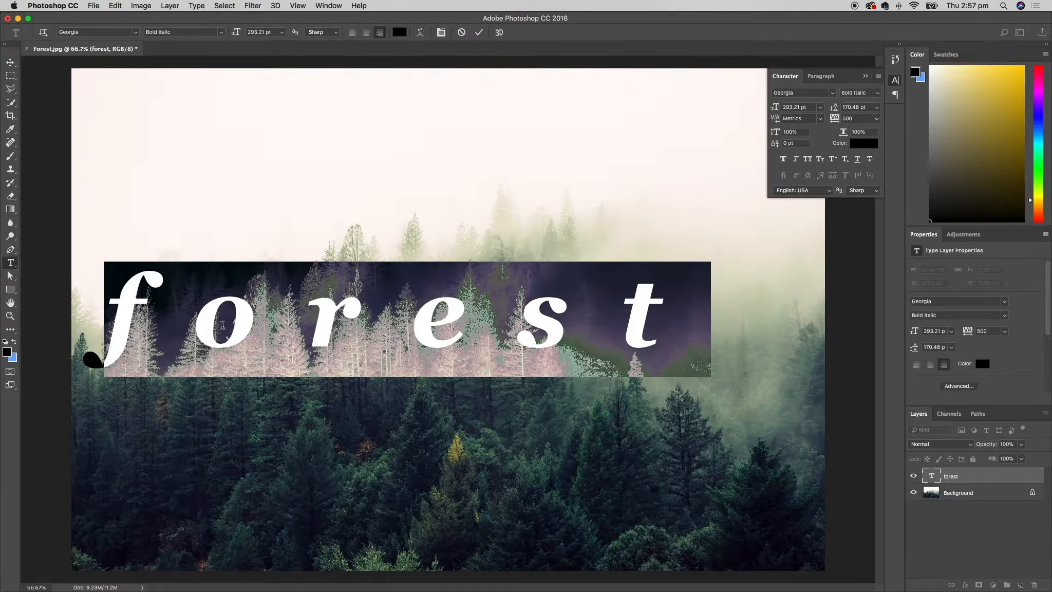
# Set the tracking of the word "forest" to 150, commit the text and collapse the Character settings
pyautogui.click(853, 118)
pyautogui.write('150')
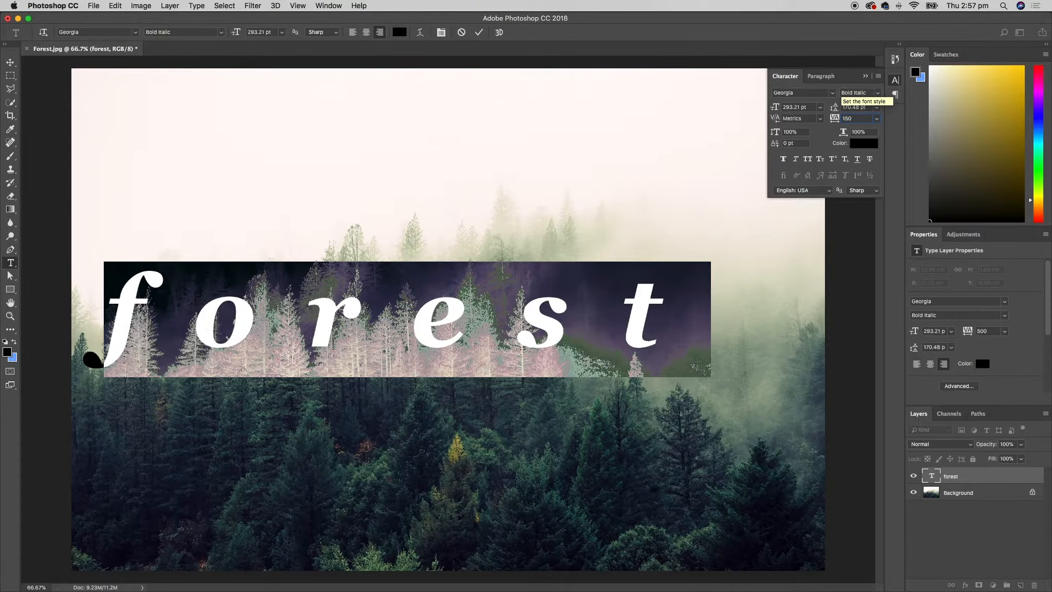
pyautogui.press('Return')
pyautogui.click(478, 32)
pyautogui.press('v')
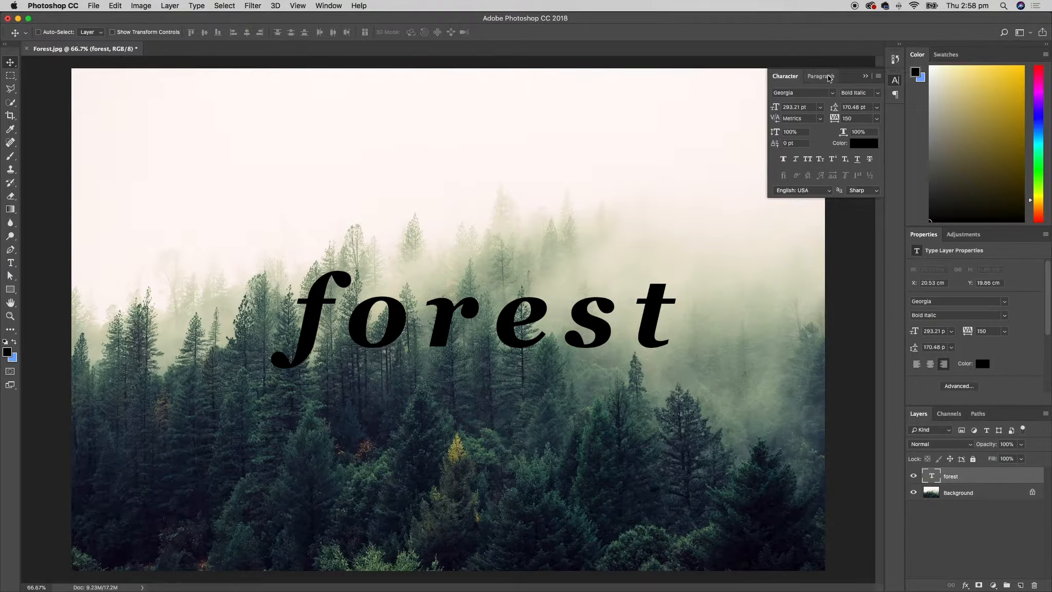
pyautogui.click(867, 77)
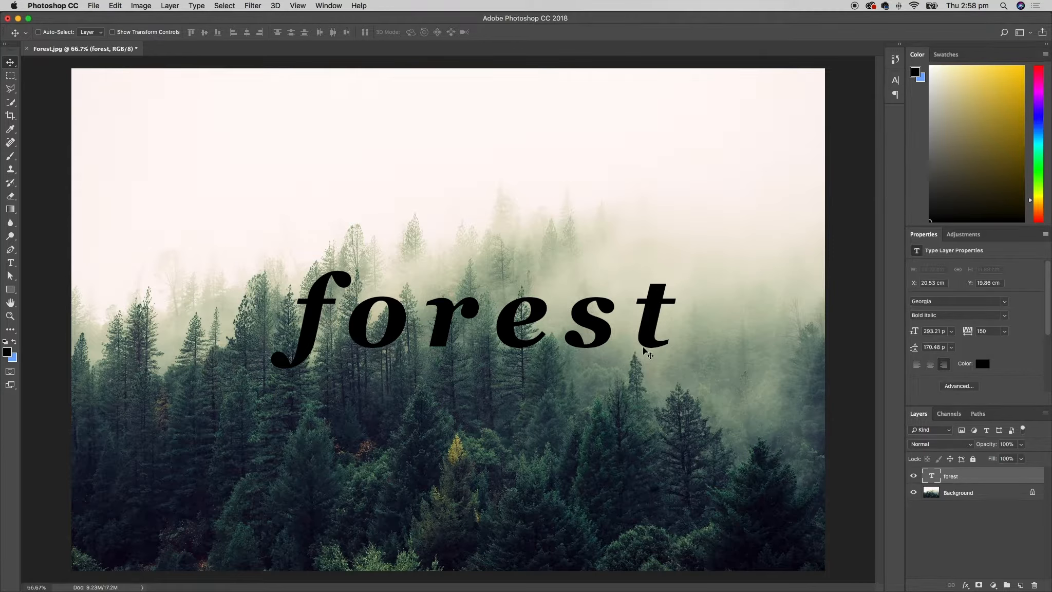
# Load the "forest" text layer's outline as a selection and deselect it again
pyautogui.click(38, 32)
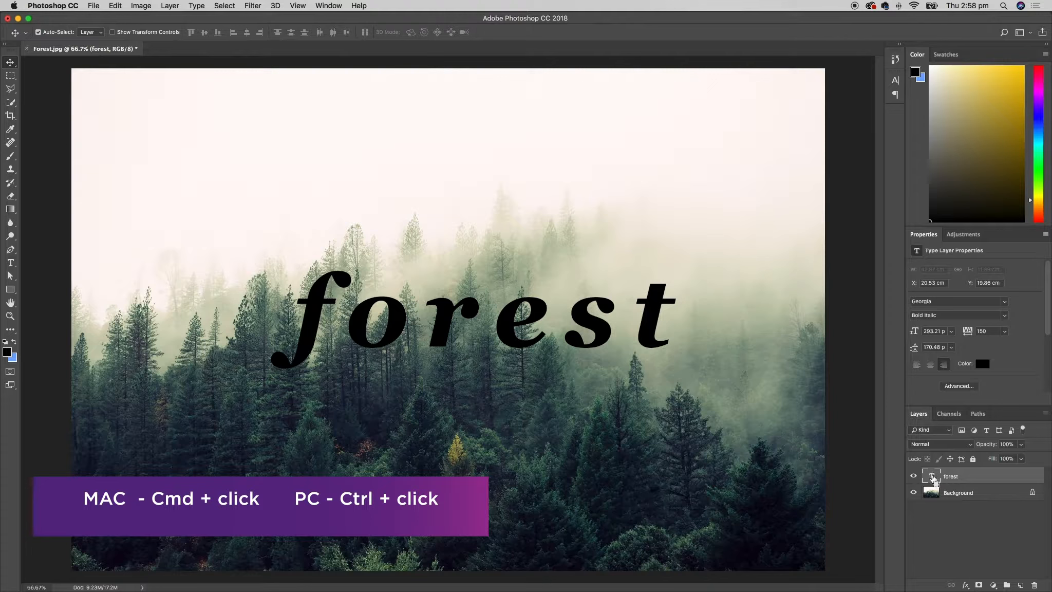
pyautogui.keyDown('super'); pyautogui.click(933, 478); pyautogui.keyUp('super')
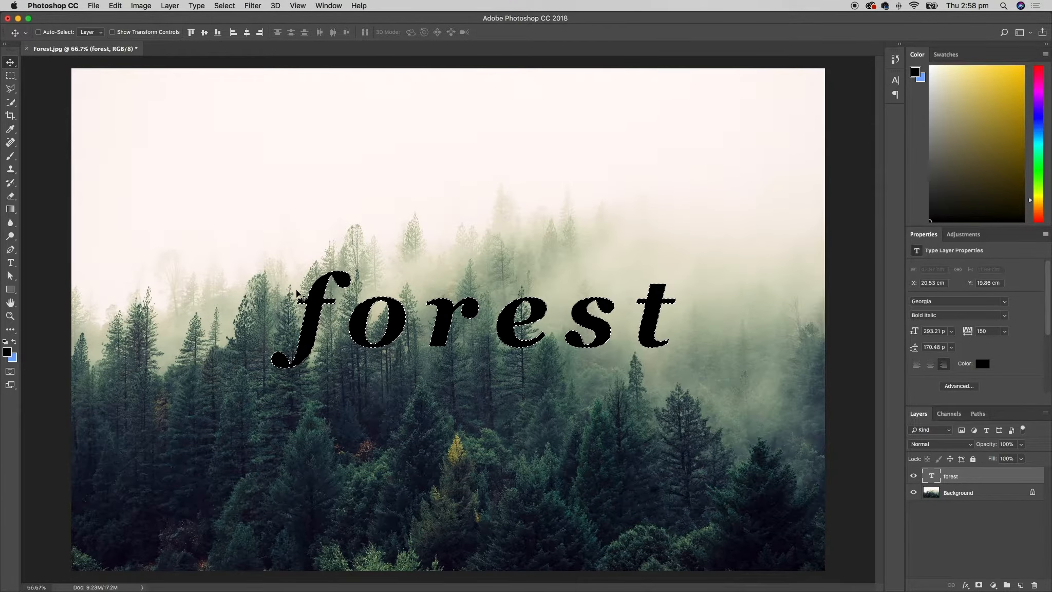
pyautogui.click(224, 6)
pyautogui.click(262, 27)
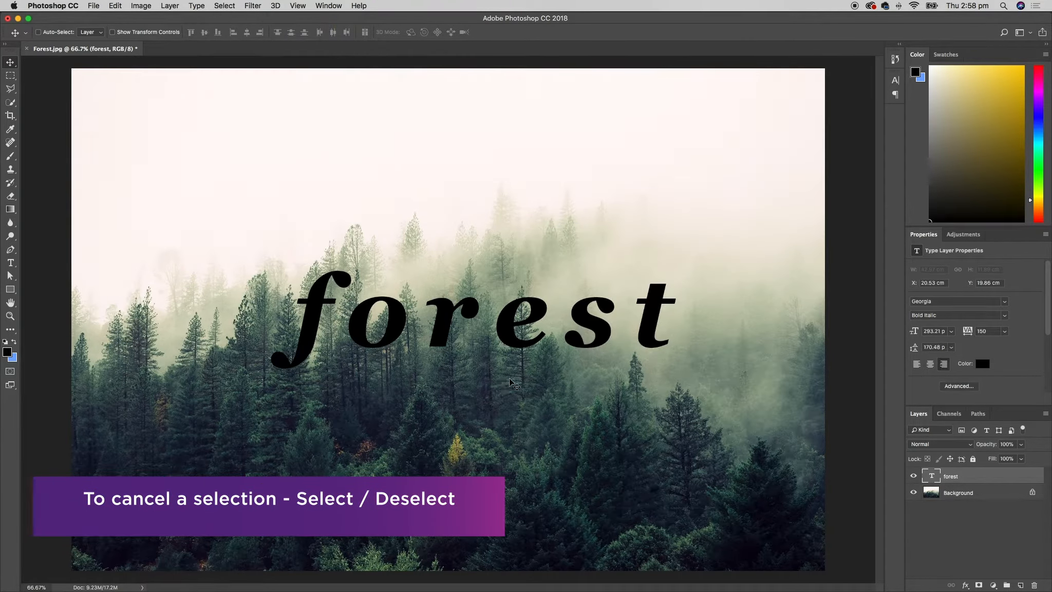
# Load the "forest" text layer's outline as a selection and hide the text layer
pyautogui.keyDown('super'); pyautogui.click(933, 476); pyautogui.keyUp('super')
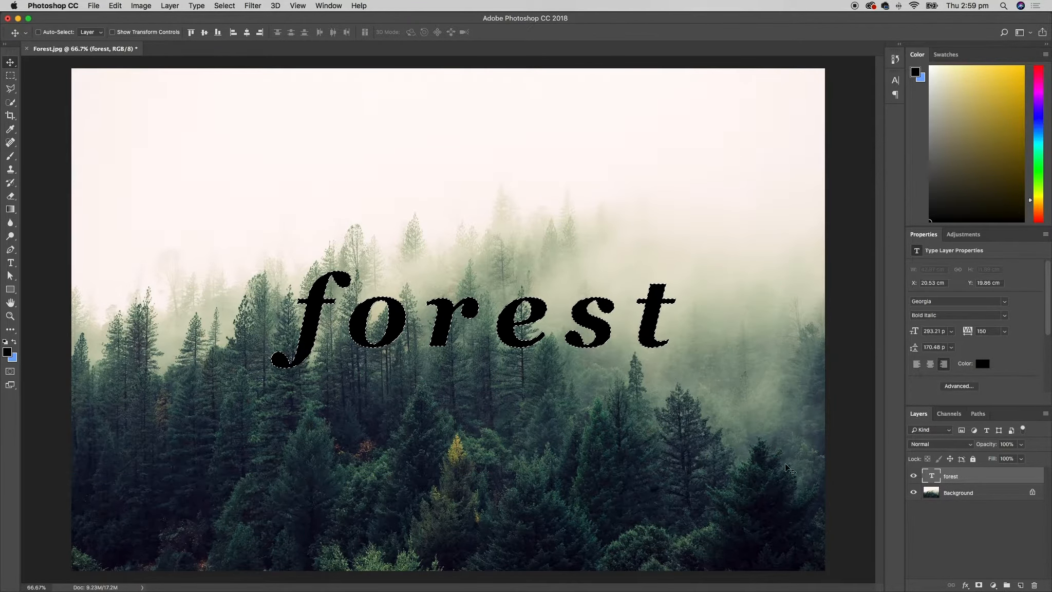
pyautogui.click(914, 476)
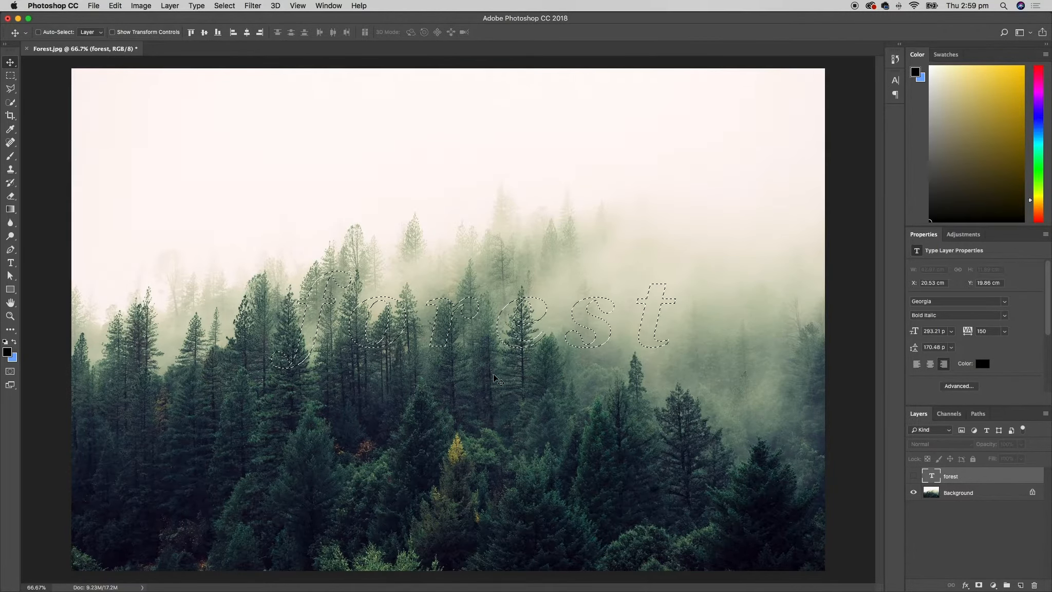
# Shift the letter-shaped selection slightly left and down over the trees using the Rectangular Marquee tool
pyautogui.click(10, 75)
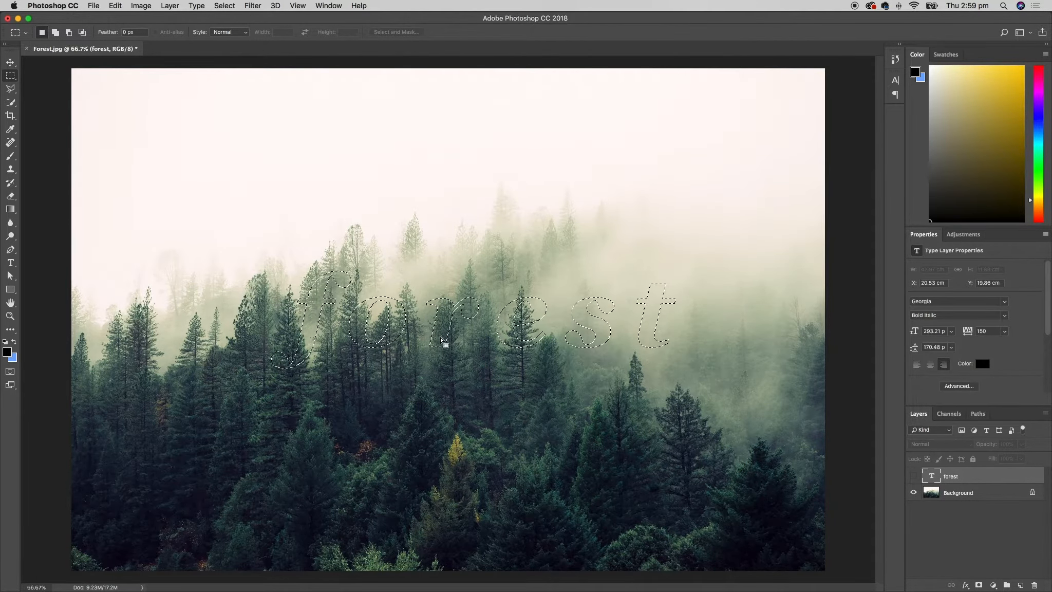
pyautogui.moveTo(441, 339); pyautogui.dragTo(433, 339)
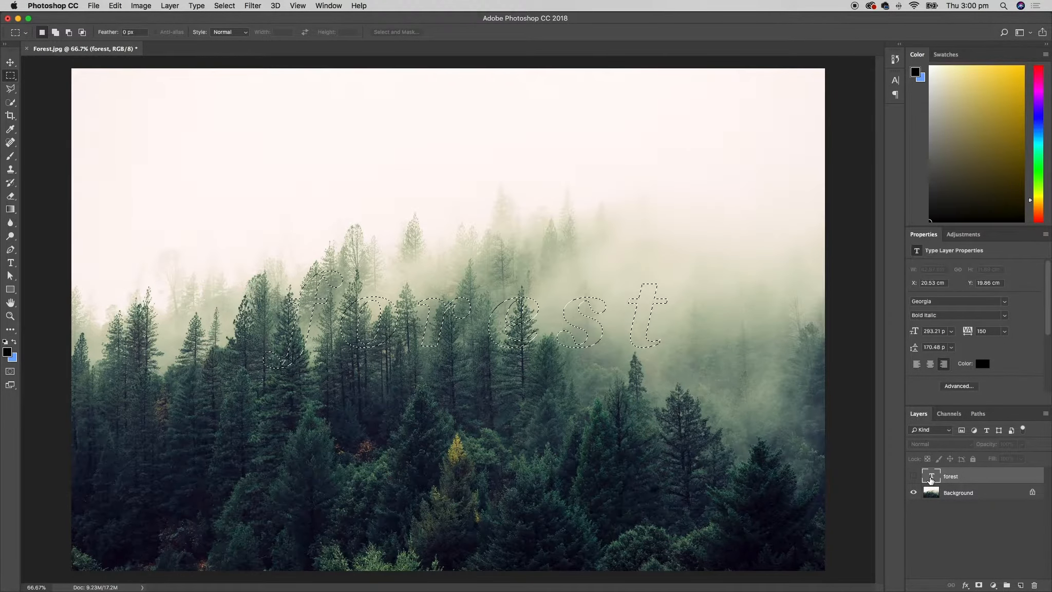
pyautogui.moveTo(446, 324); pyautogui.dragTo(448, 340)
# Copy the letter-shaped area of the Background layer to a new layer with Layer Via Copy
pyautogui.click(958, 493)
pyautogui.click(169, 6)
pyautogui.moveTo(180, 18)
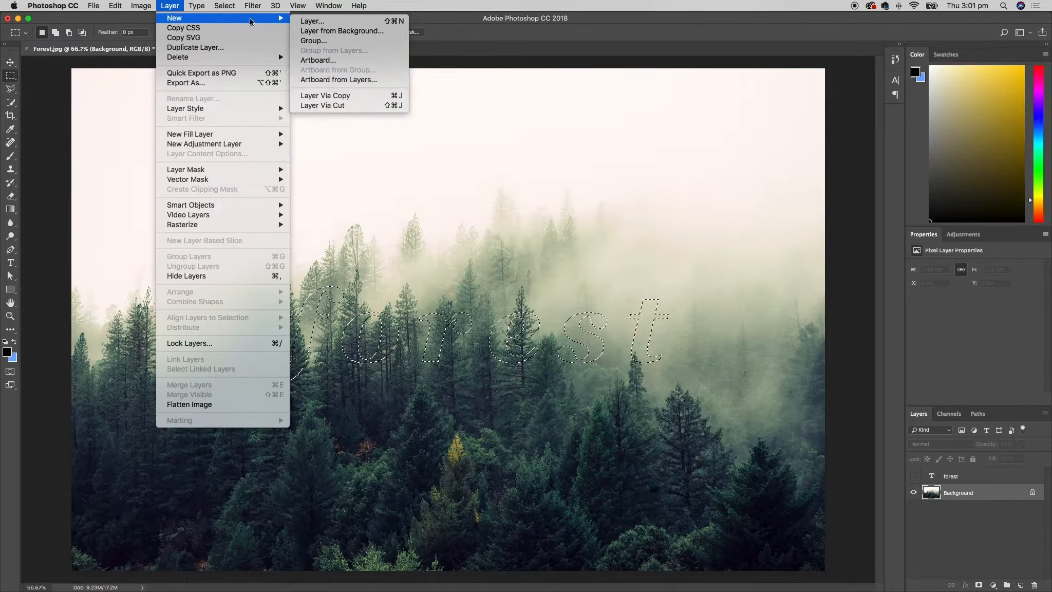
pyautogui.click(373, 99)
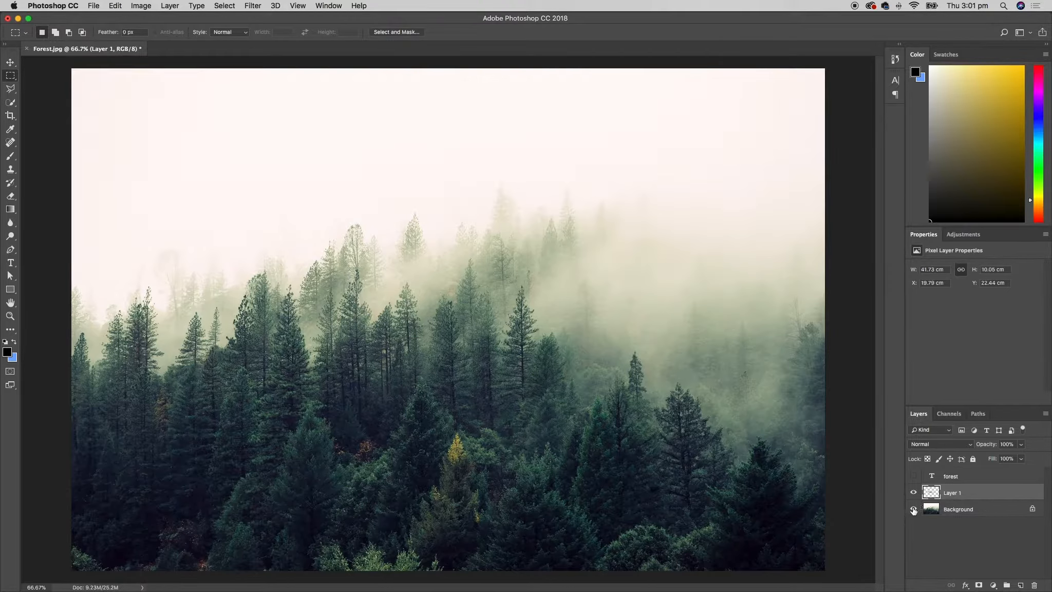
# Move the letter-shaped copy straight up into the misty treetops, rename its layer "forest text" and nudge it slightly
pyautogui.click(10, 62)
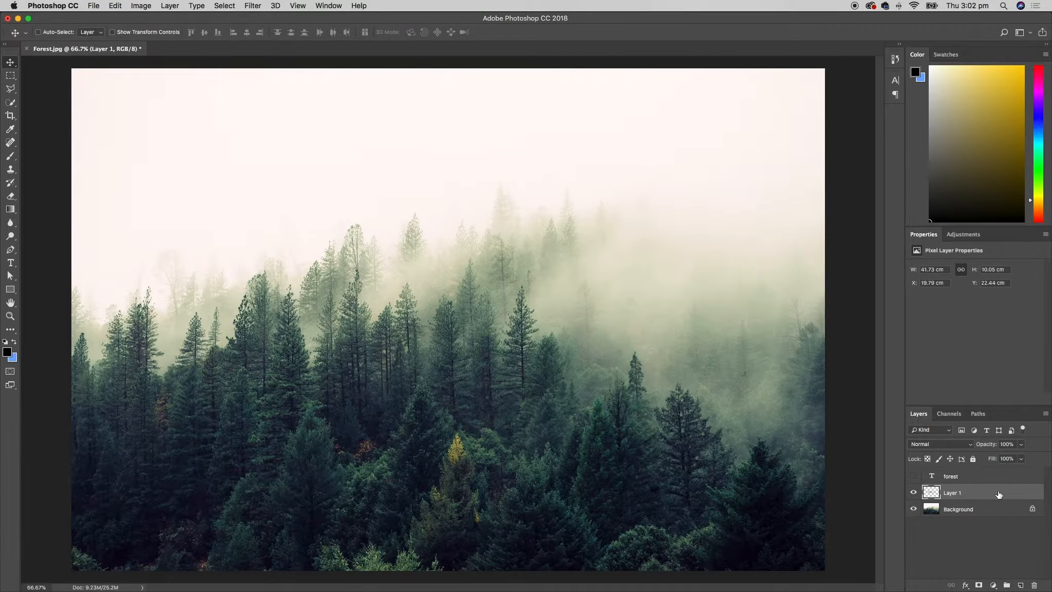
pyautogui.moveTo(485, 417); pyautogui.dragTo(485, 365)
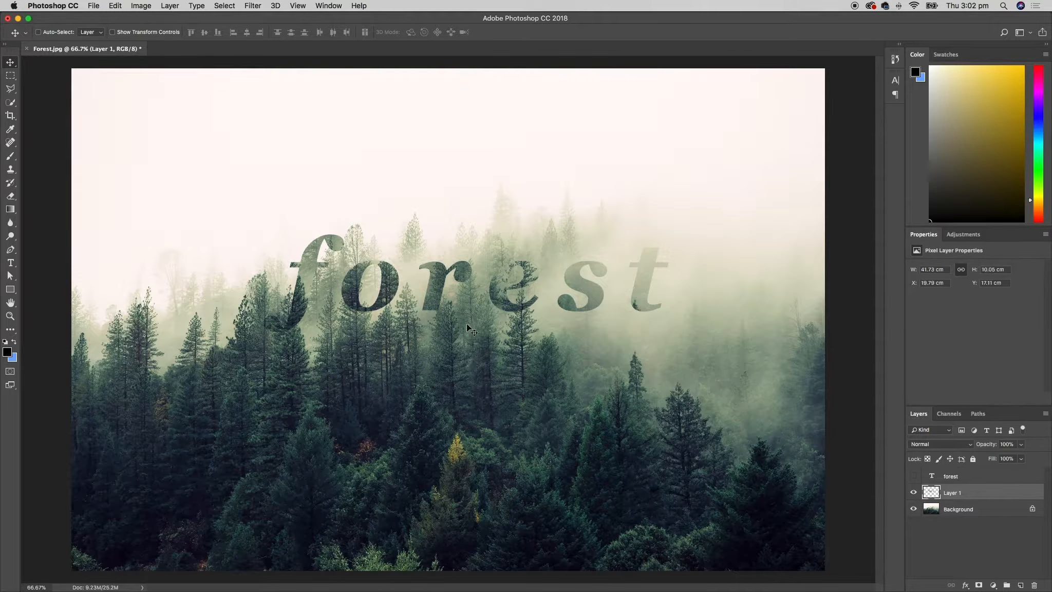
pyautogui.doubleClick(953, 494)
pyautogui.write('forest text')
pyautogui.press('Return')
pyautogui.moveTo(500, 298)
pyautogui.mouseDown()
pyautogui.moveTo(500, 334)
pyautogui.moveTo(499, 305)
pyautogui.mouseUp()
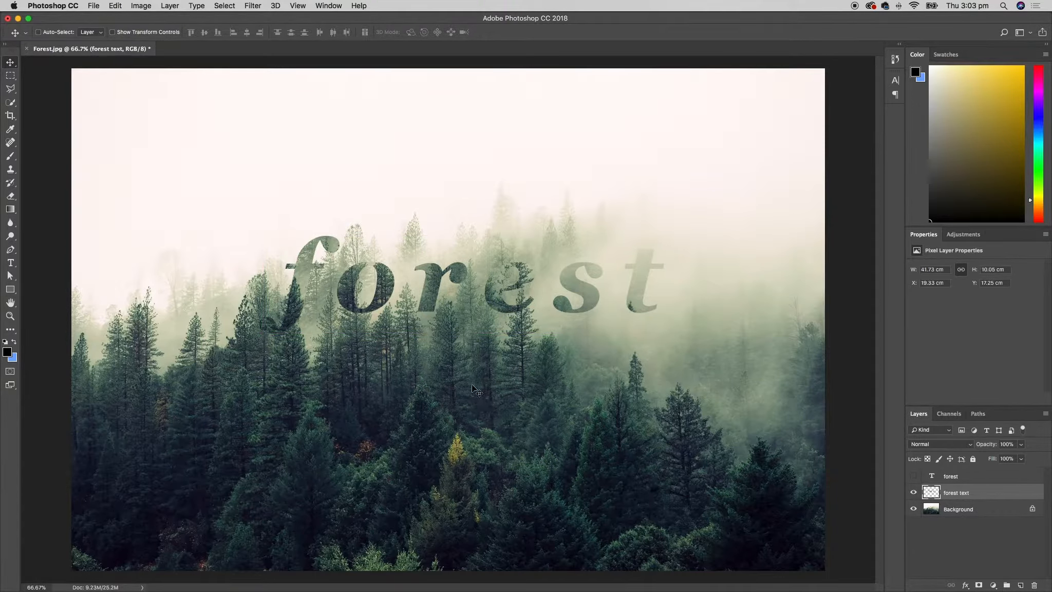
# Open the Leaves.jpg image as a second document
pyautogui.click(96, 6)
pyautogui.click(101, 27)
pyautogui.doubleClick(409, 169)
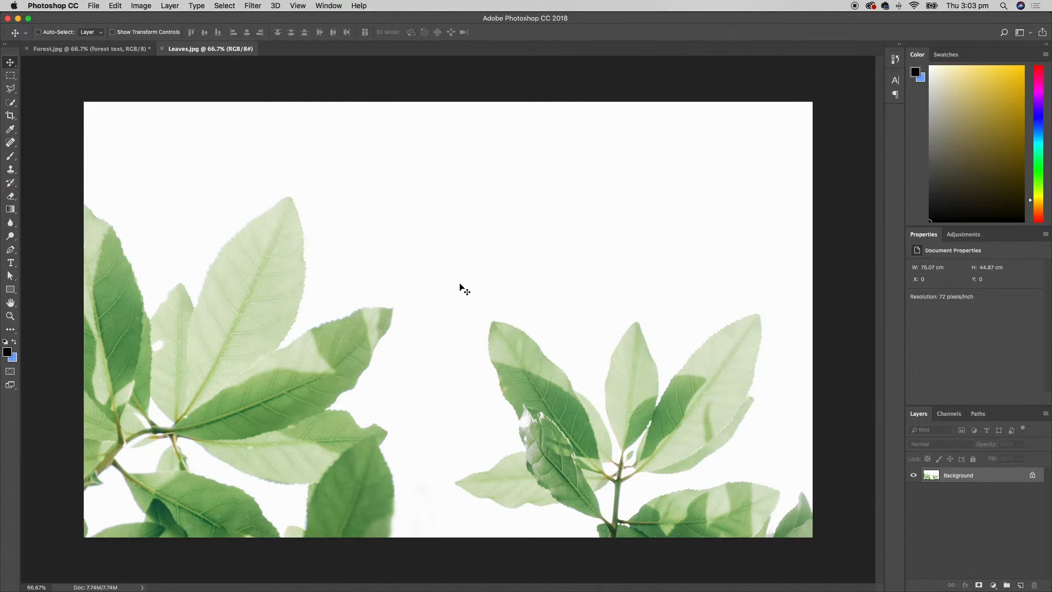
# Select the left leaf cluster with the Quick Selection tool and subtract the white gaps between the leaves
pyautogui.click(11, 103)
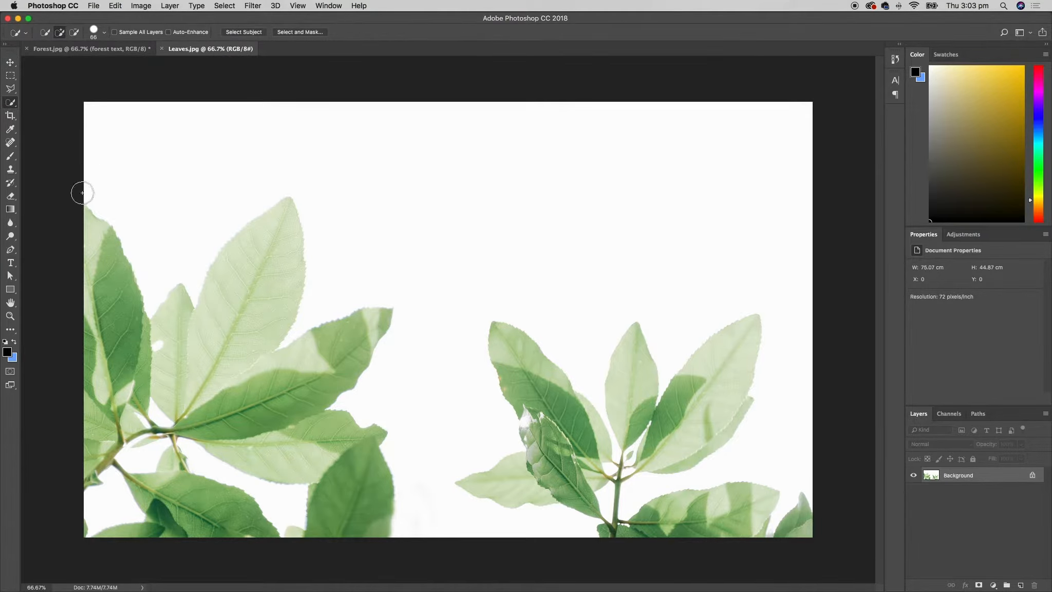
pyautogui.moveTo(116, 267); pyautogui.dragTo(355, 493)
pyautogui.keyDown('alt'); pyautogui.click(159, 419); pyautogui.keyUp('alt')
pyautogui.keyDown('alt'); pyautogui.click(157, 343); pyautogui.keyUp('alt')
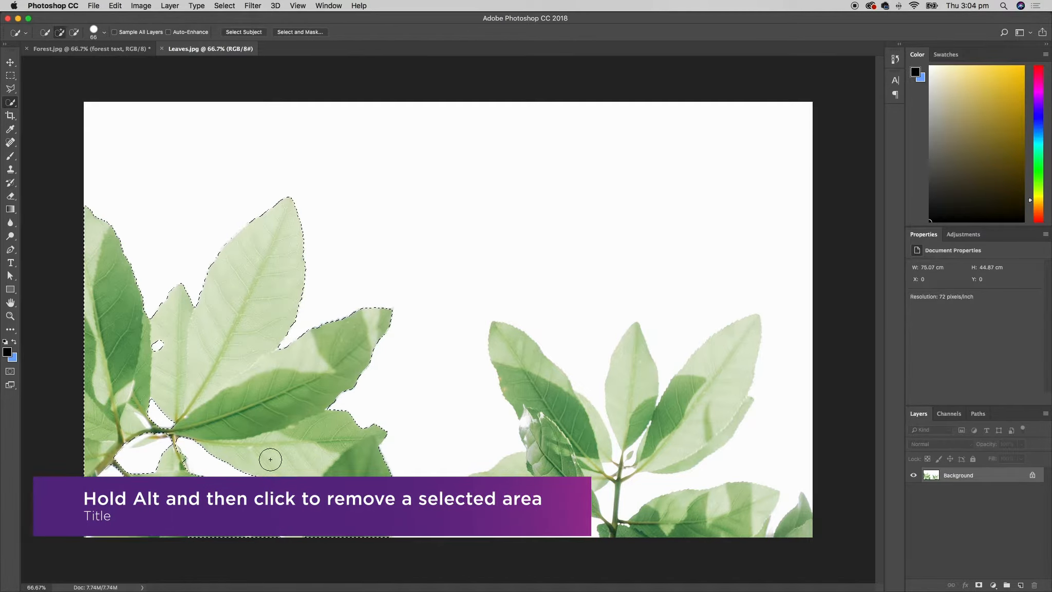
# Copy the selected leaf cluster and paste it into Forest.jpg as a new layer
pyautogui.click(115, 6)
pyautogui.click(135, 79)
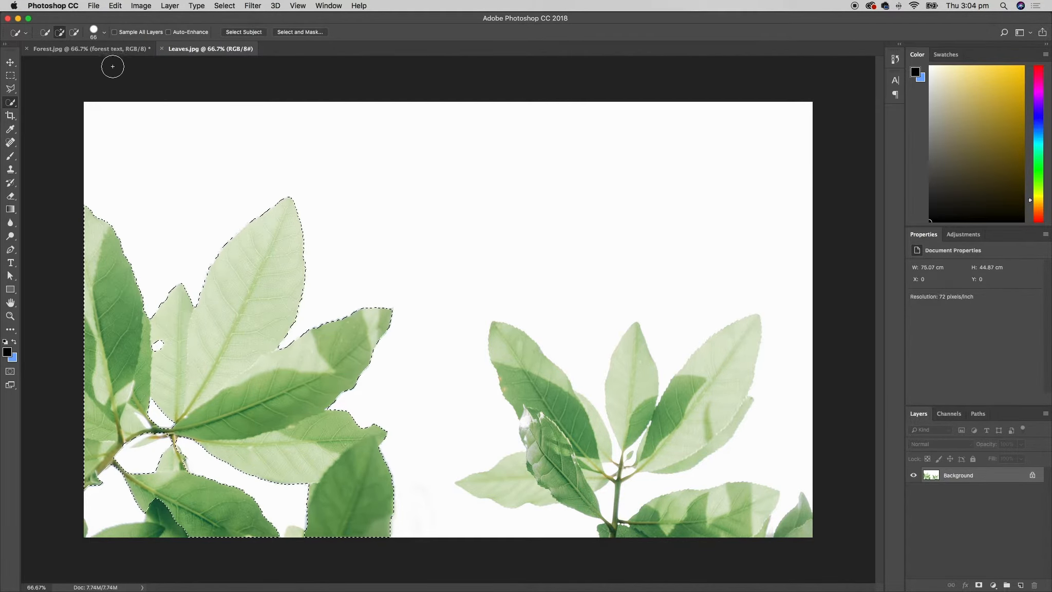
pyautogui.click(97, 49)
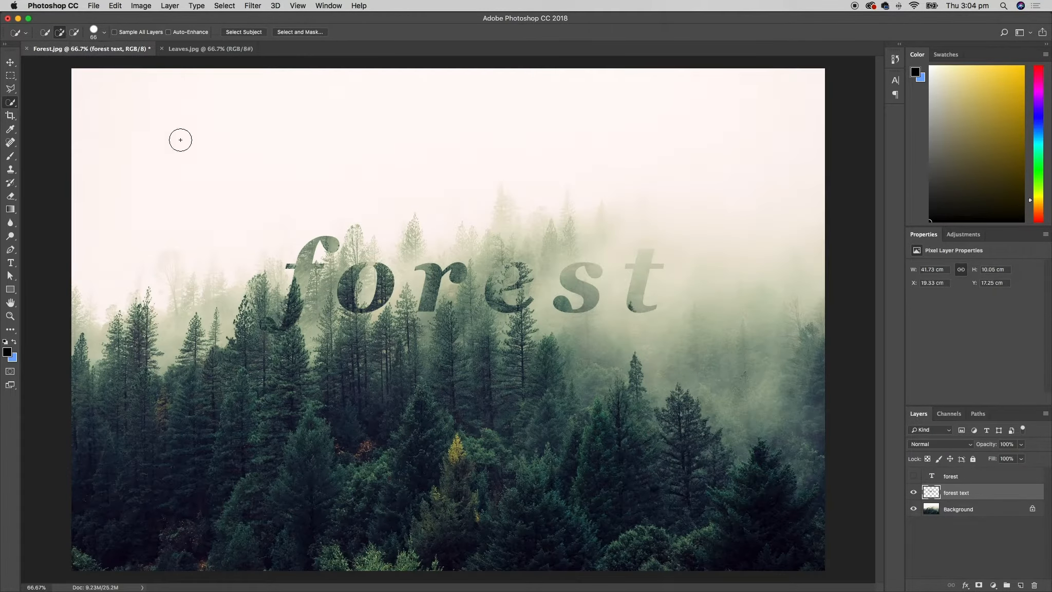
pyautogui.click(114, 5)
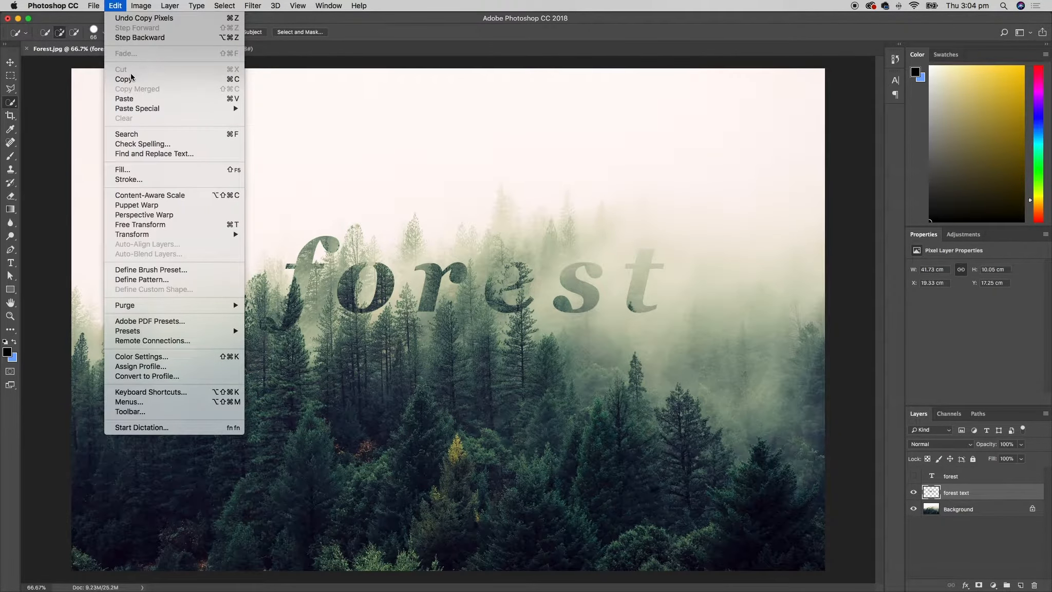
pyautogui.click(143, 99)
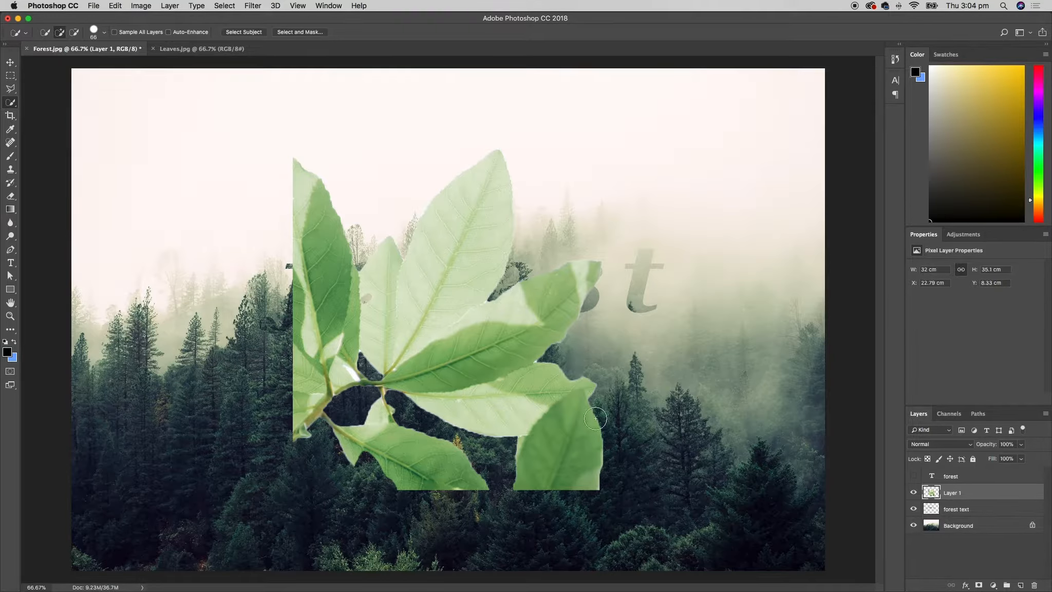
# Return to Leaves.jpg and deselect the left leaf cluster
pyautogui.click(203, 50)
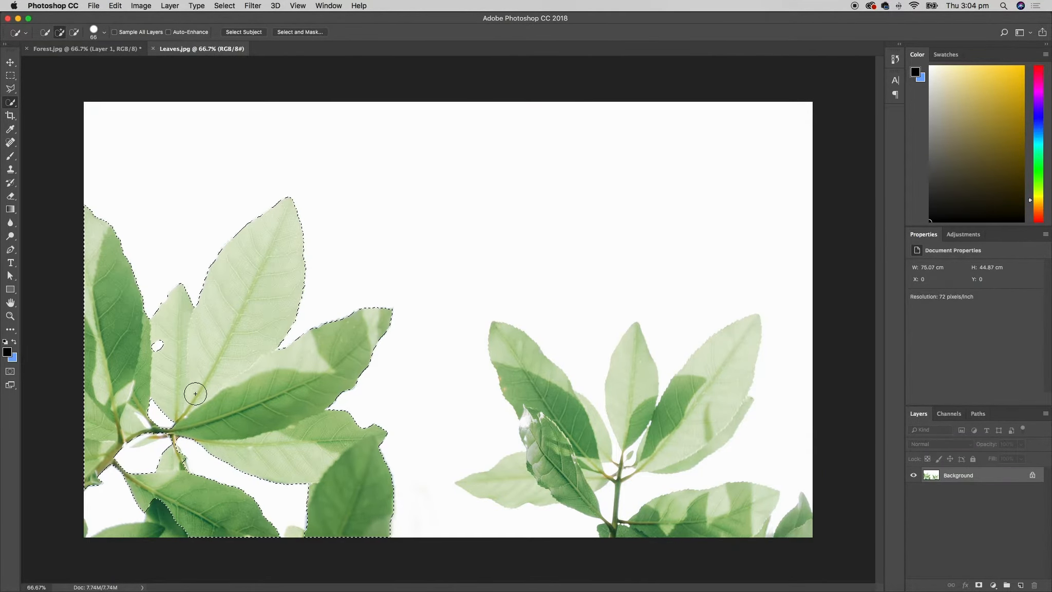
pyautogui.click(224, 6)
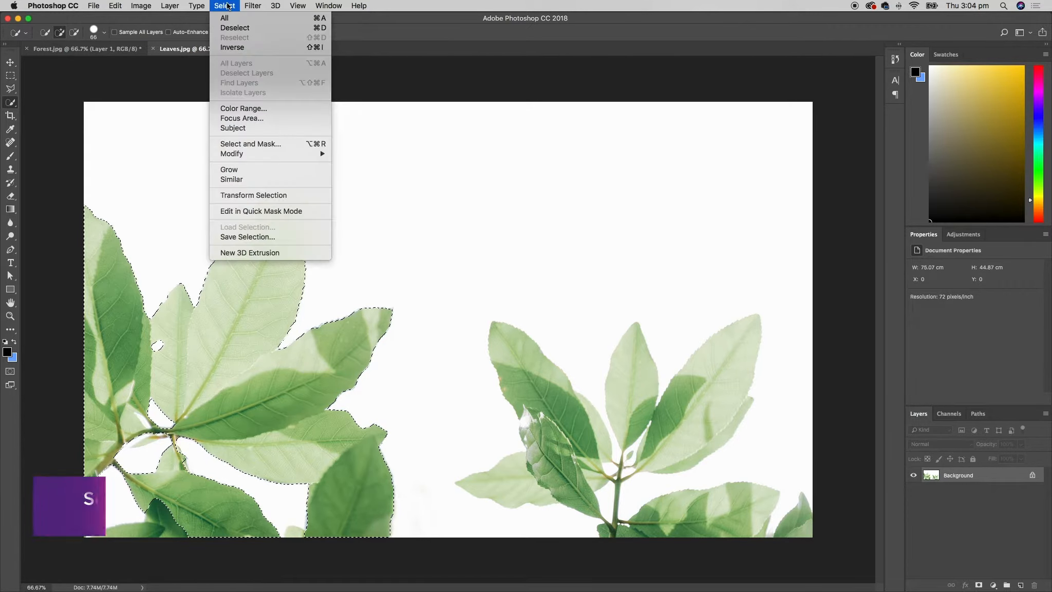
pyautogui.click(242, 29)
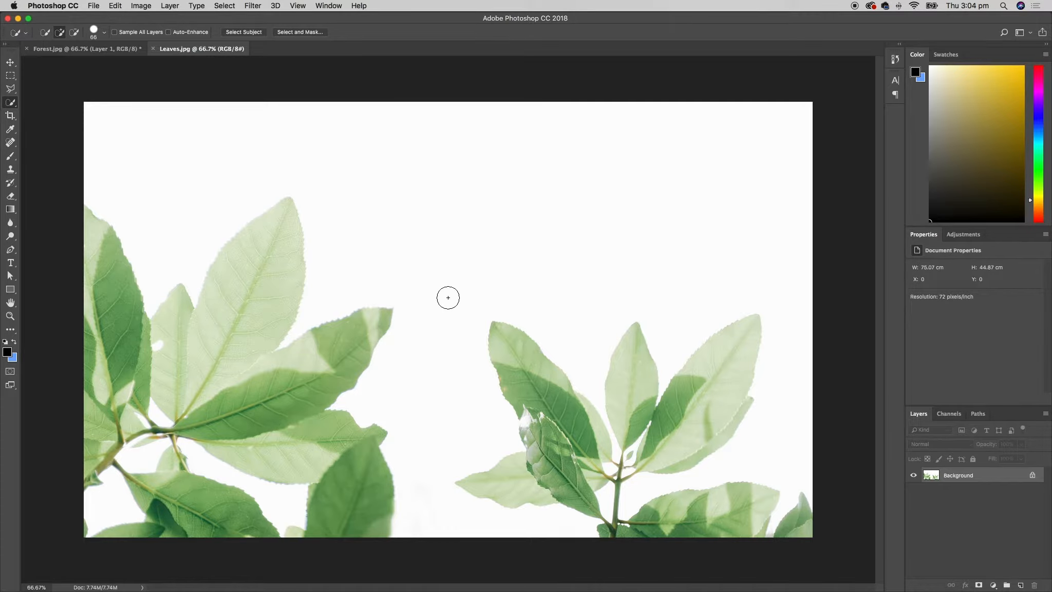
# Set up a Color Range selection in Leaves.jpg by sampling the green of a leaf and lowering the fuzziness to 47
pyautogui.click(225, 7)
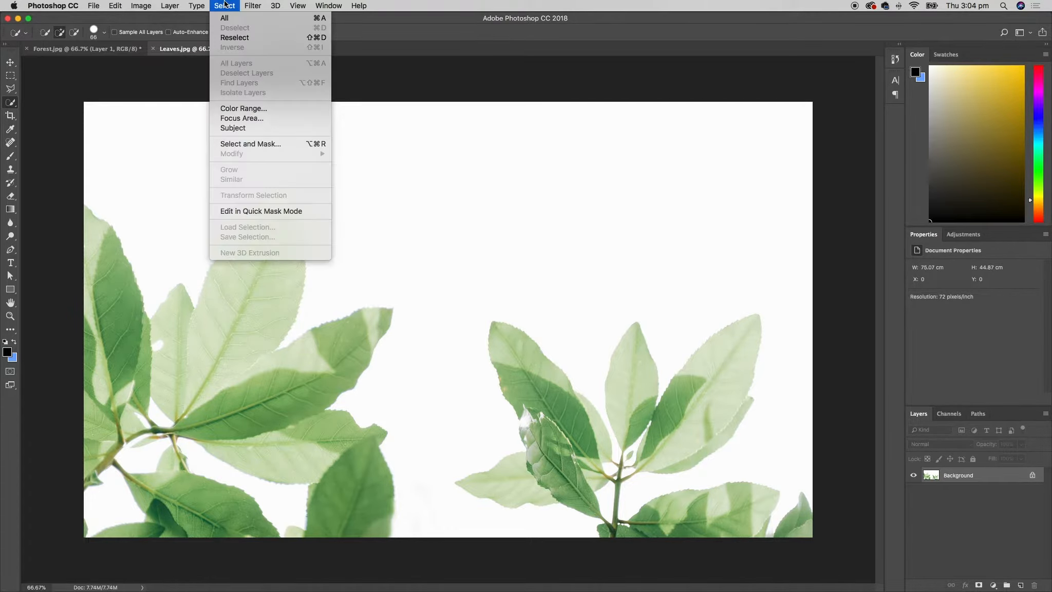
pyautogui.click(282, 108)
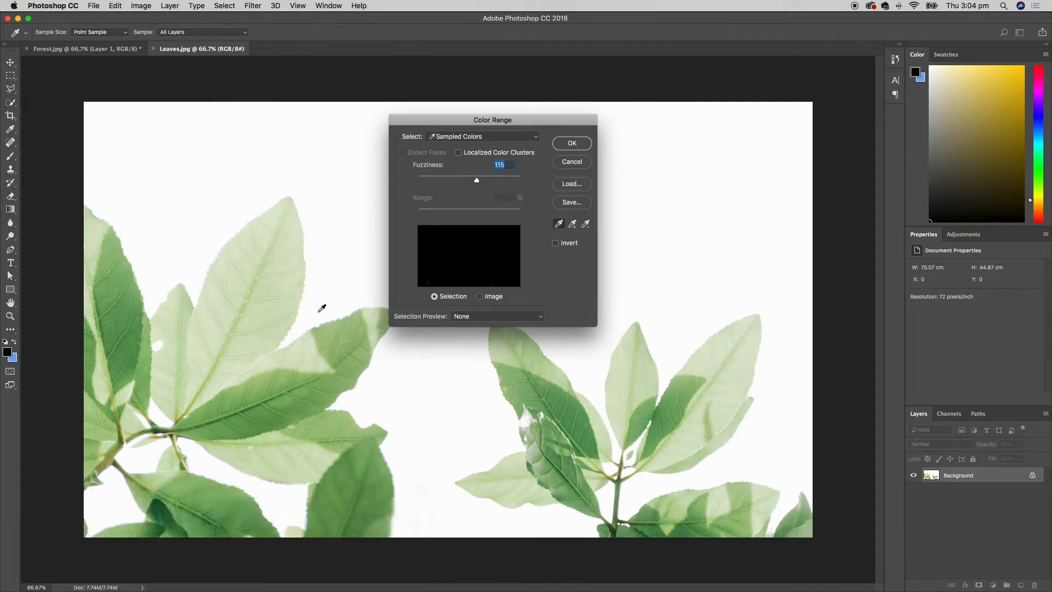
pyautogui.click(267, 413)
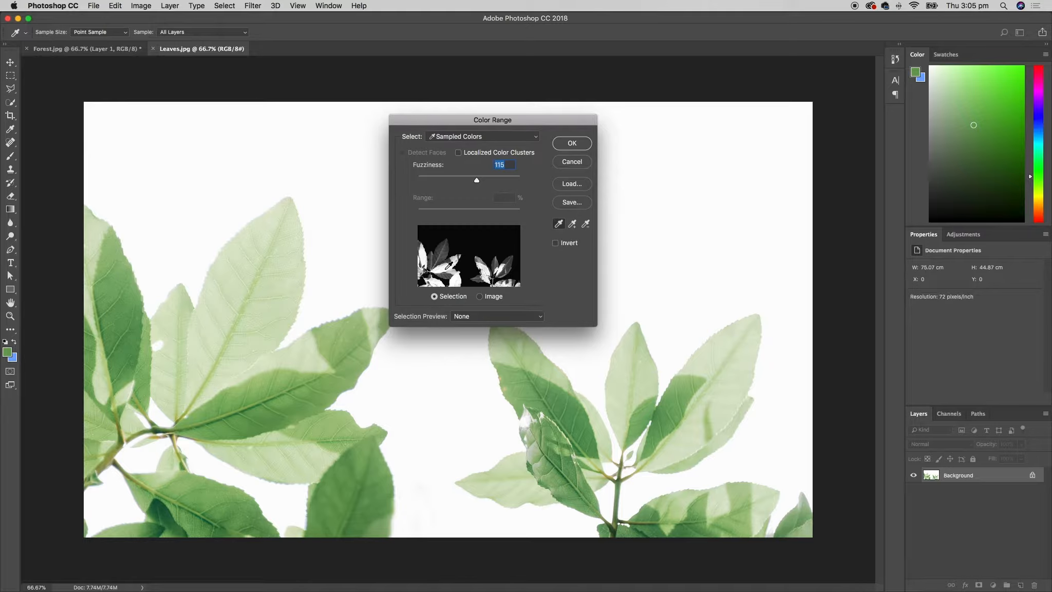
pyautogui.click(329, 160)
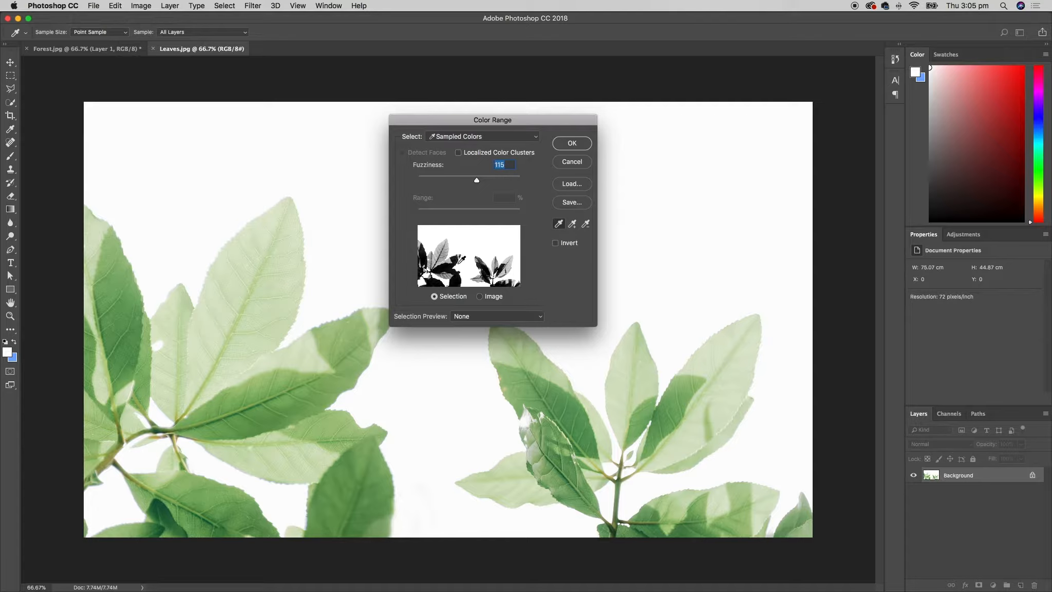
pyautogui.click(267, 414)
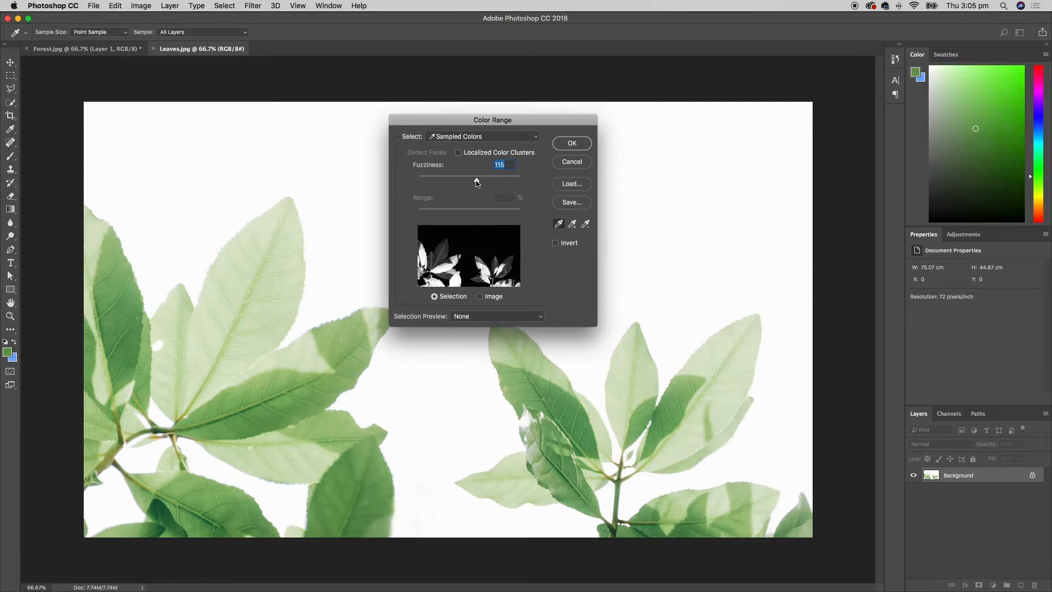
pyautogui.moveTo(478, 183); pyautogui.dragTo(442, 182)
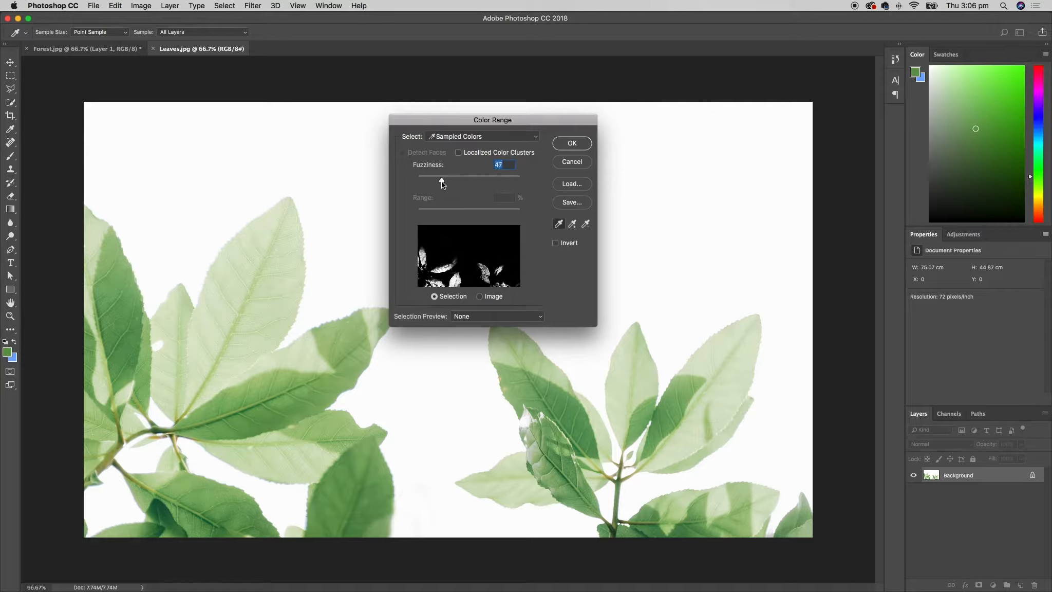
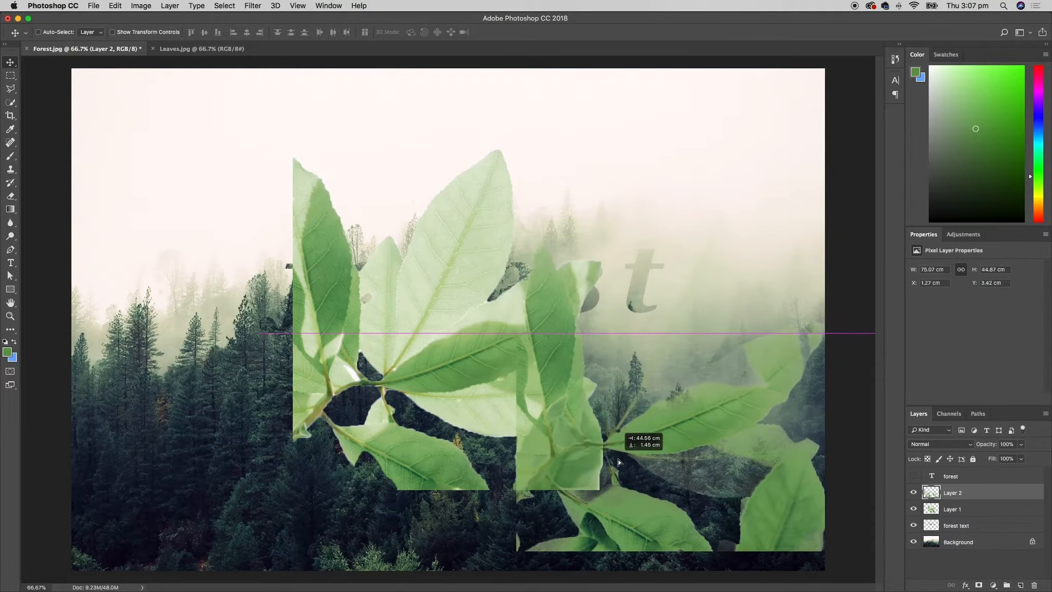
# Move the Quick Selection leaves on Layer 1 to the lower left of the photo and shift Layer 2 beside them for comparison
pyautogui.click(992, 509)
pyautogui.moveTo(437, 360); pyautogui.dragTo(237, 422)
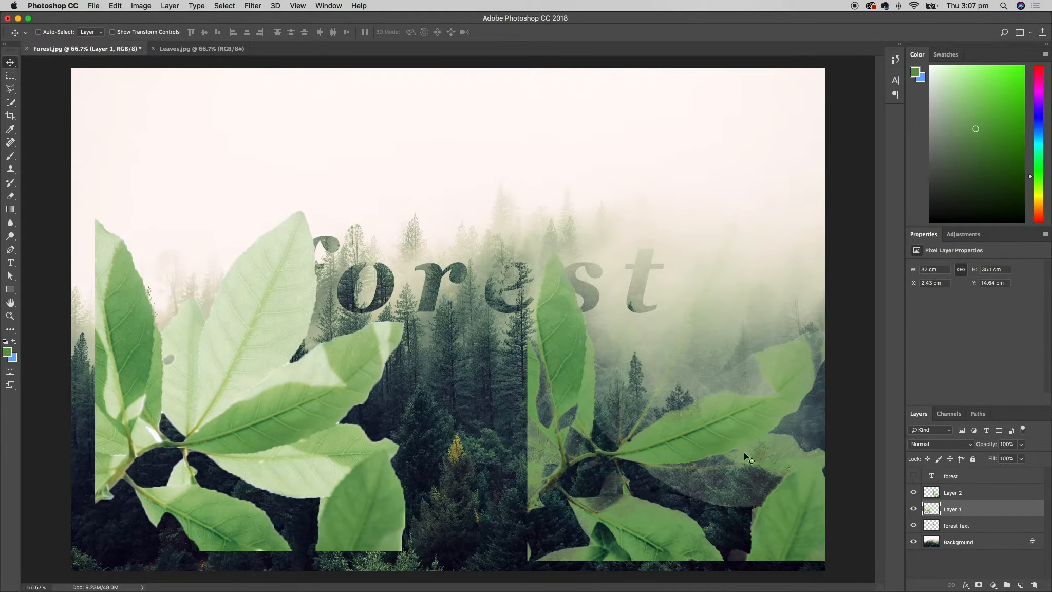
pyautogui.click(982, 493)
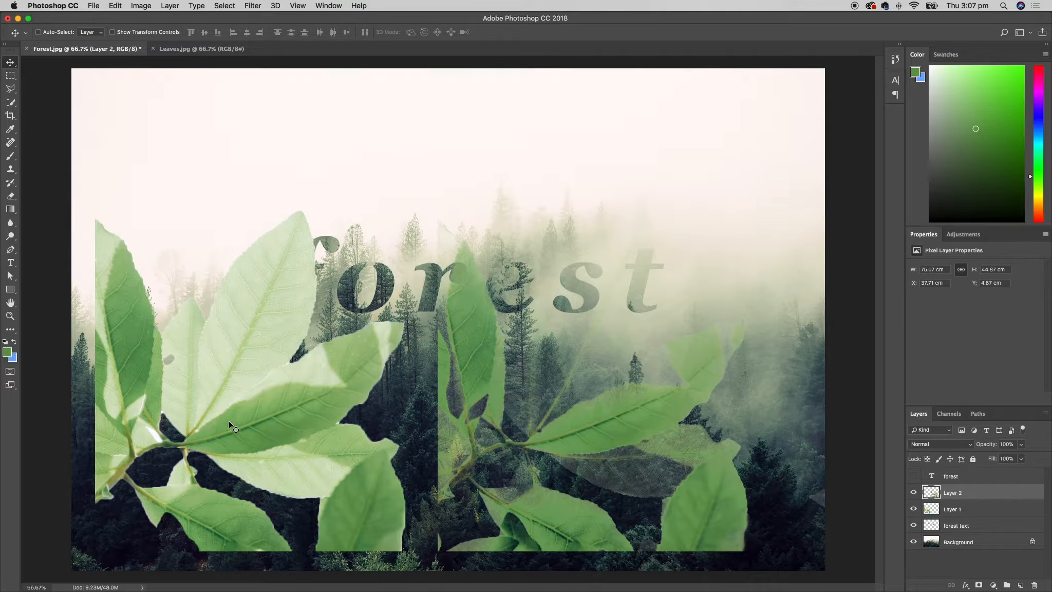
# Delete Layer 1, which holds the Quick Selection leaves
pyautogui.click(980, 511)
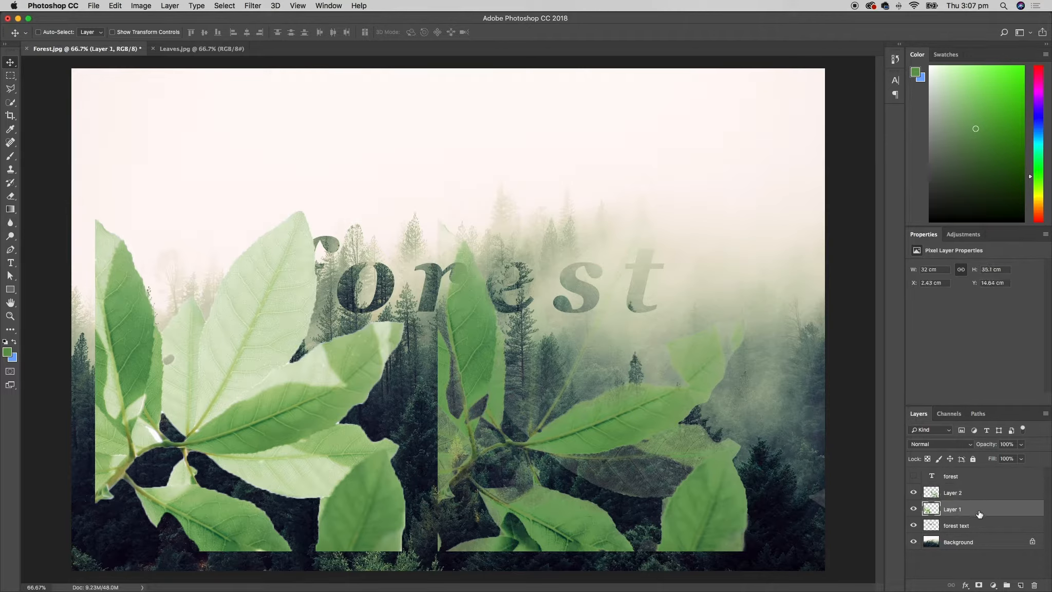
pyautogui.click(1035, 586)
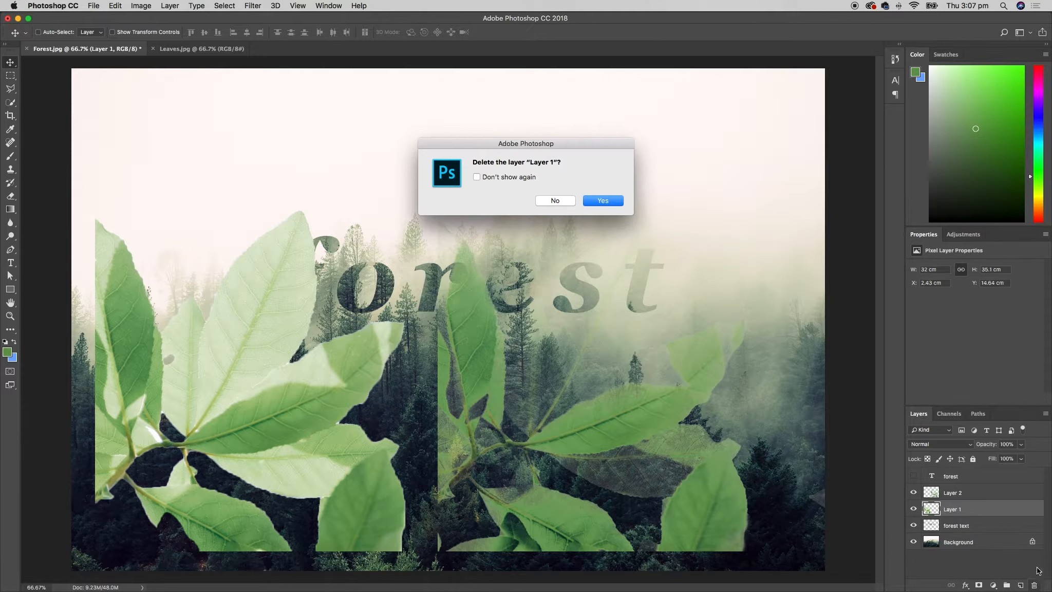
pyautogui.click(590, 204)
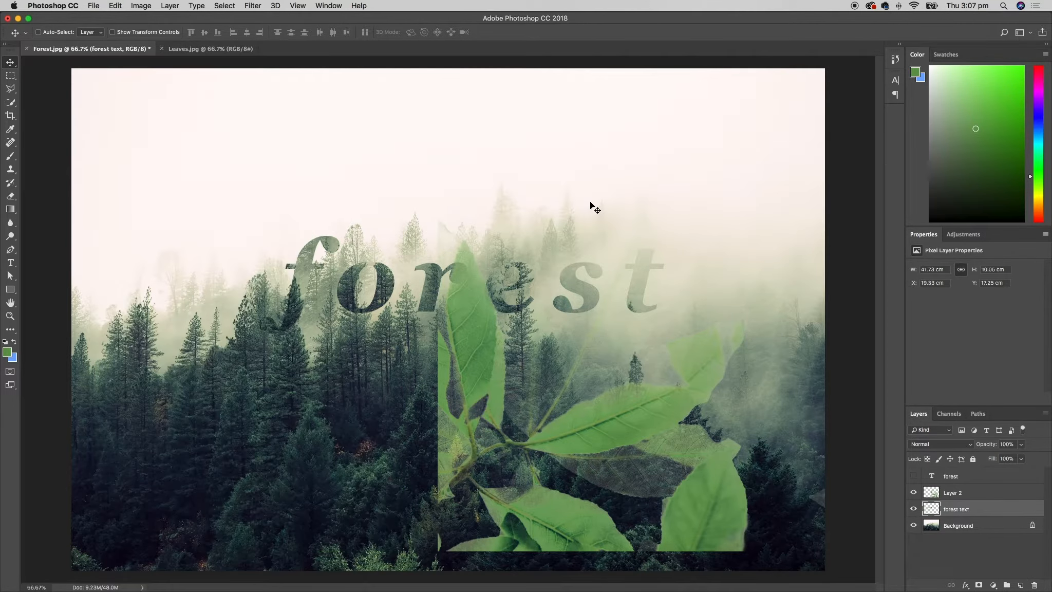
# Rename Layer 2 as "leaves"
pyautogui.click(949, 495)
pyautogui.doubleClick(949, 494)
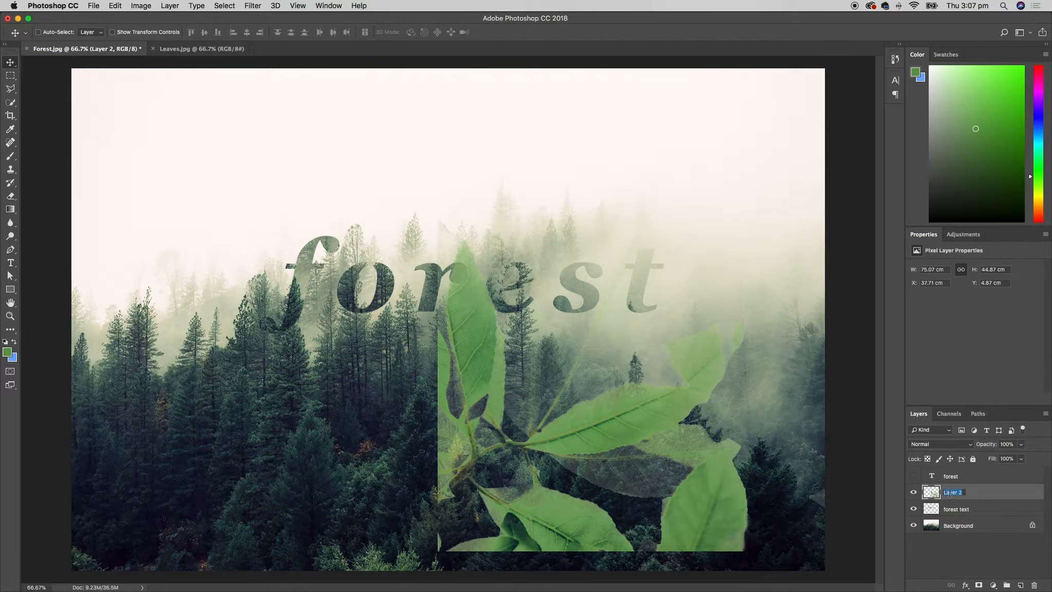
pyautogui.write('leave')
pyautogui.write('s')
pyautogui.press('Return')
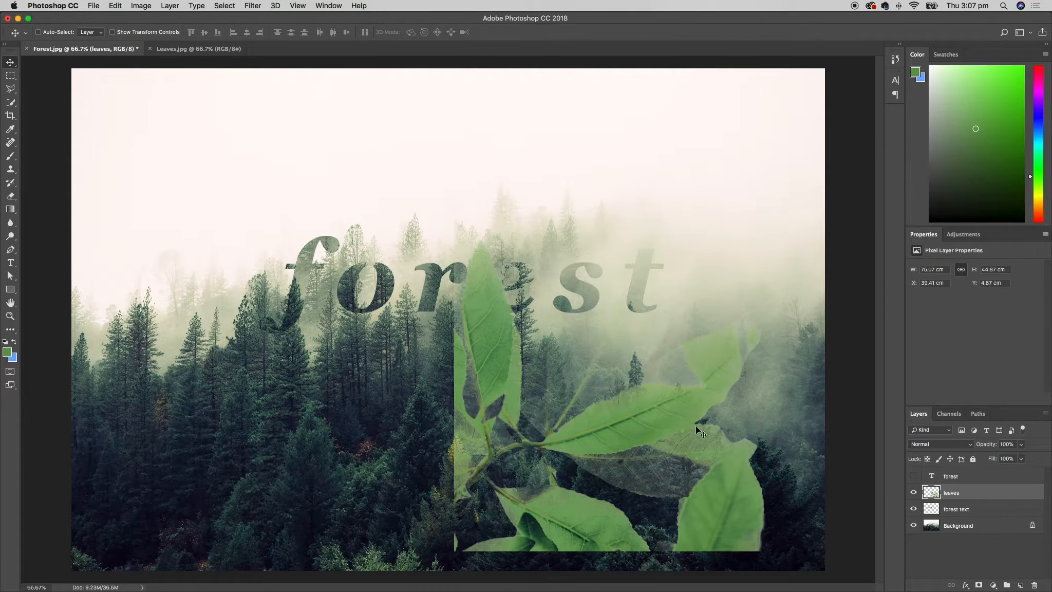
# Scale the leaves layer to about 48% with Free Transform and place it over and just below the word "forest"
pyautogui.moveTo(715, 420); pyautogui.dragTo(357, 370)
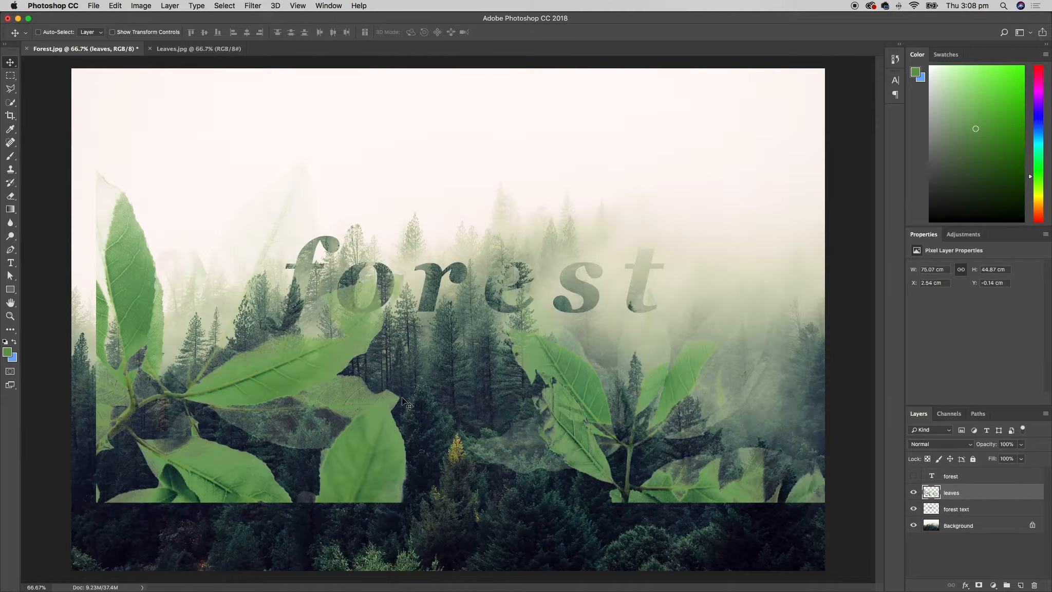
pyautogui.click(116, 6)
pyautogui.click(182, 224)
pyautogui.moveTo(385, 282); pyautogui.dragTo(517, 240)
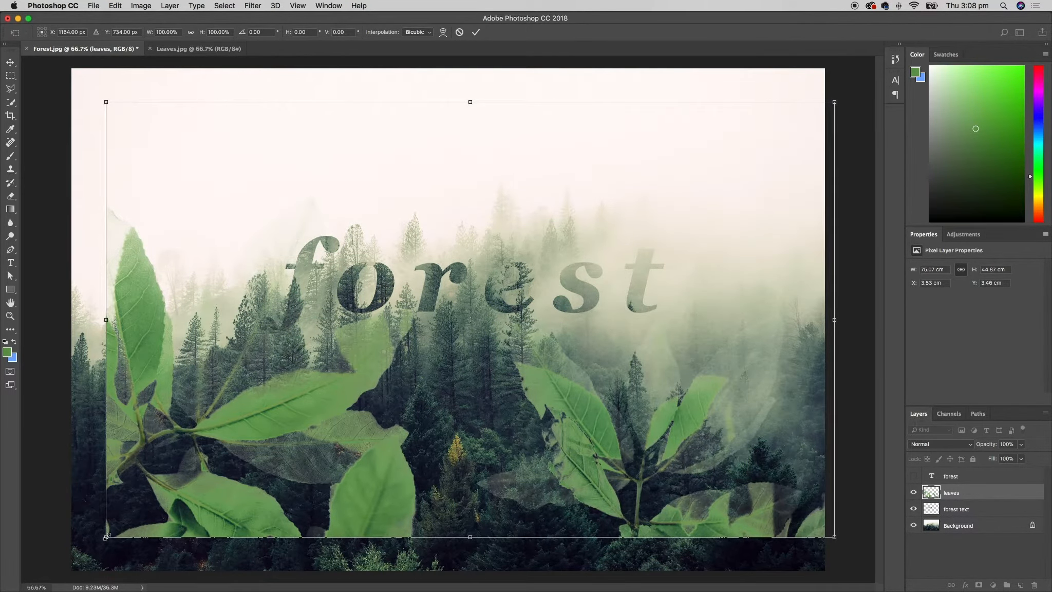
pyautogui.moveTo(106, 538); pyautogui.dragTo(502, 286)
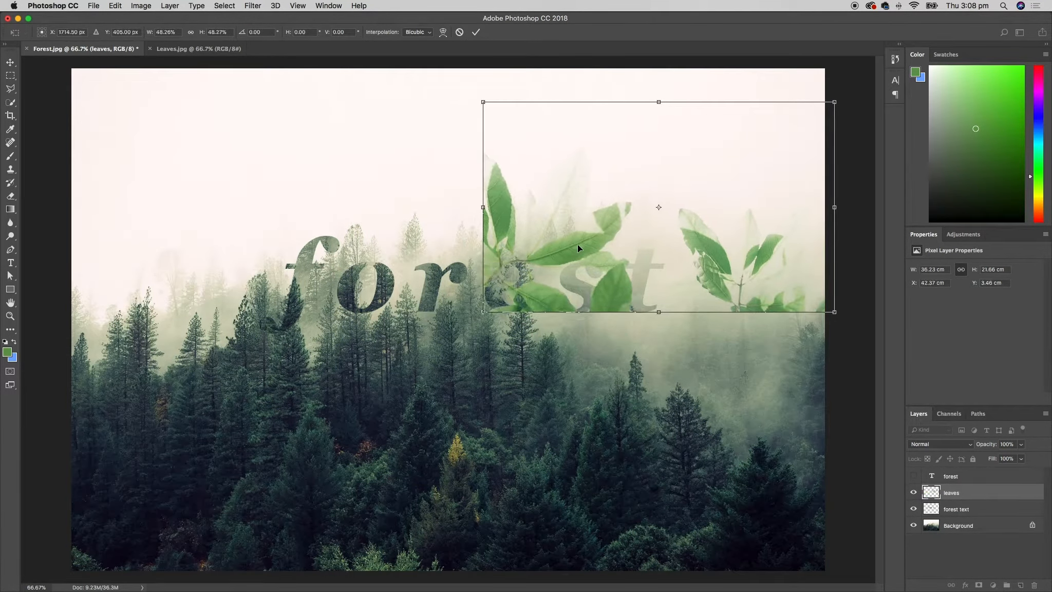
pyautogui.moveTo(612, 225); pyautogui.dragTo(430, 299)
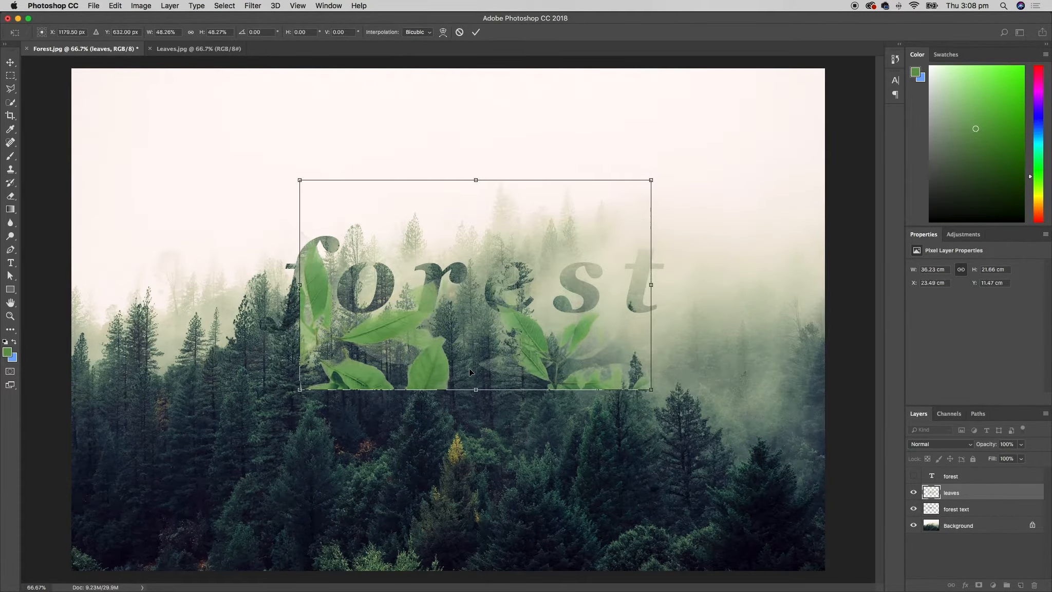
pyautogui.click(477, 33)
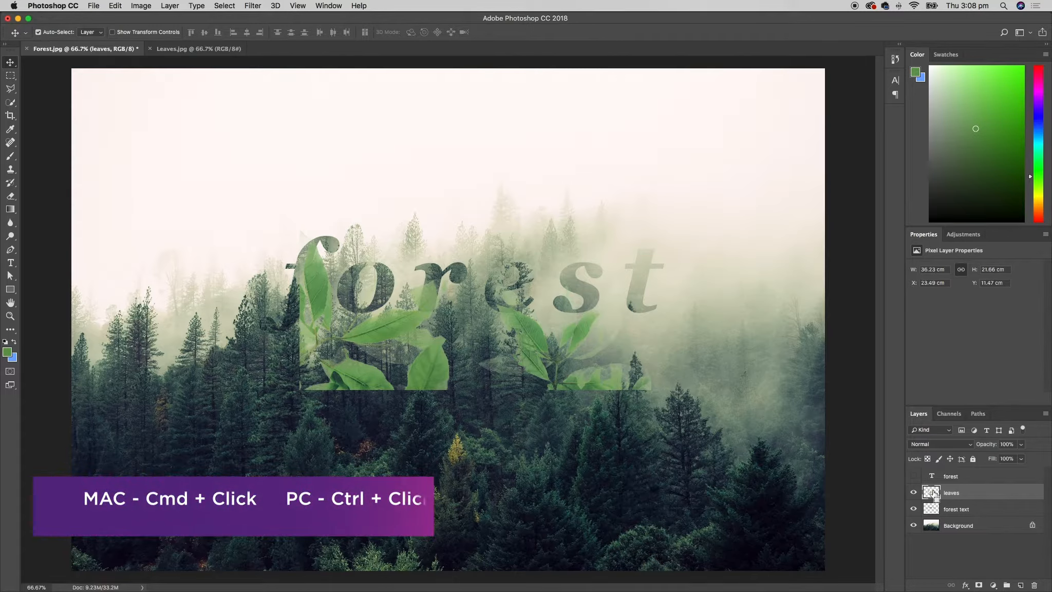
# Load the leaves layer's outline as a selection, and hide that layer to work on the Background layer
pyautogui.keyDown('super'); pyautogui.click(932, 493); pyautogui.keyUp('super')
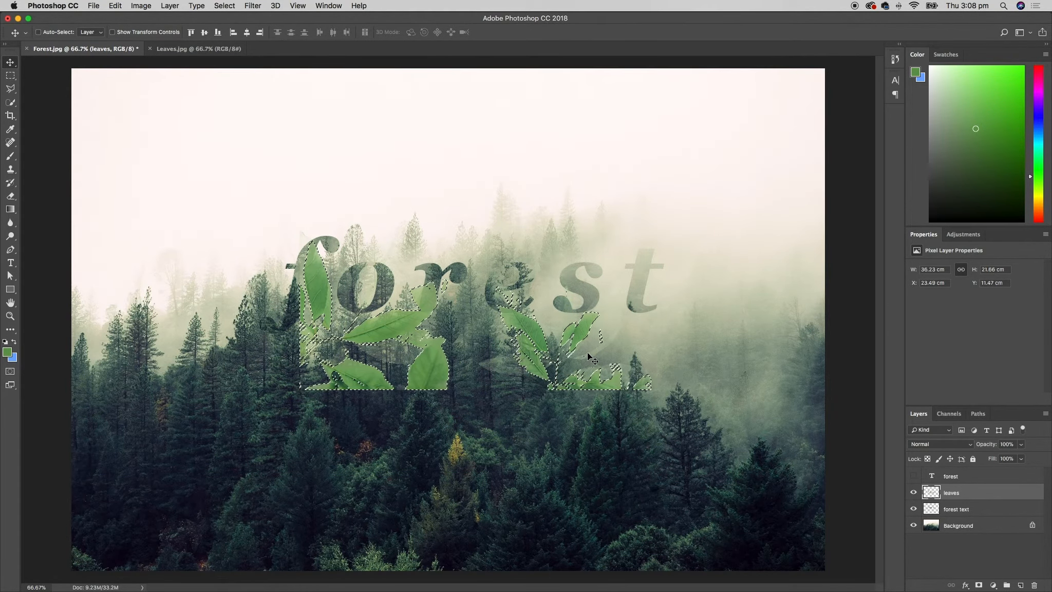
pyautogui.click(915, 493)
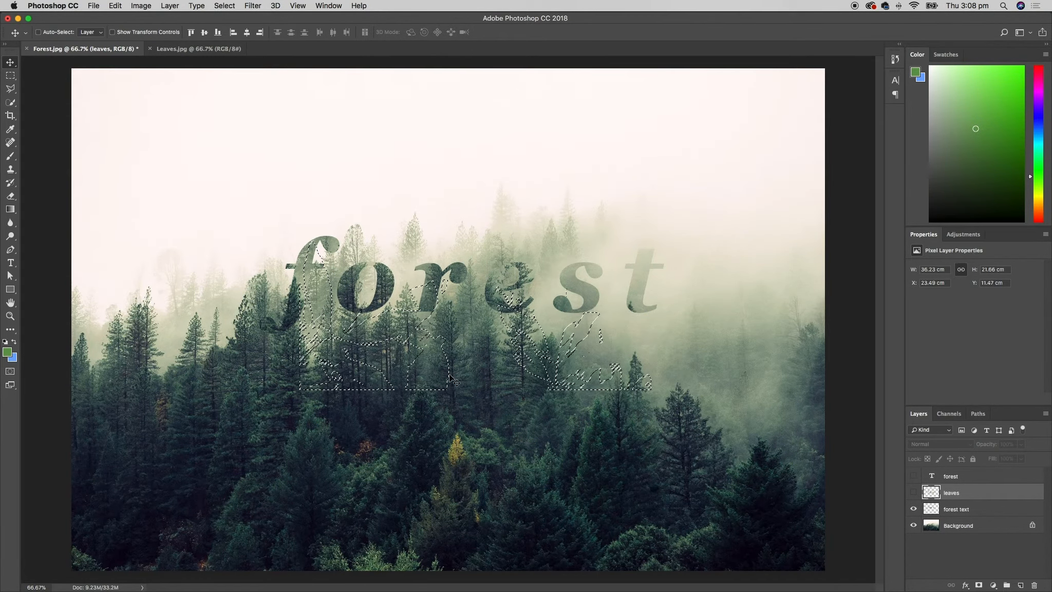
pyautogui.click(1001, 526)
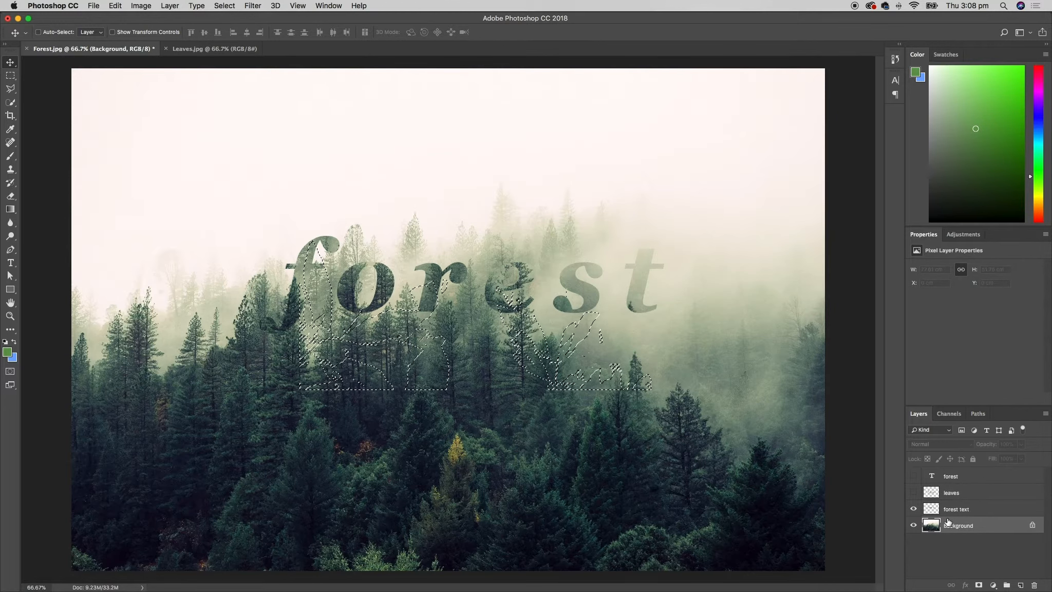
# Copy the leaf-shaped selection of the Background to a new layer with Layer Via Copy
pyautogui.click(170, 5)
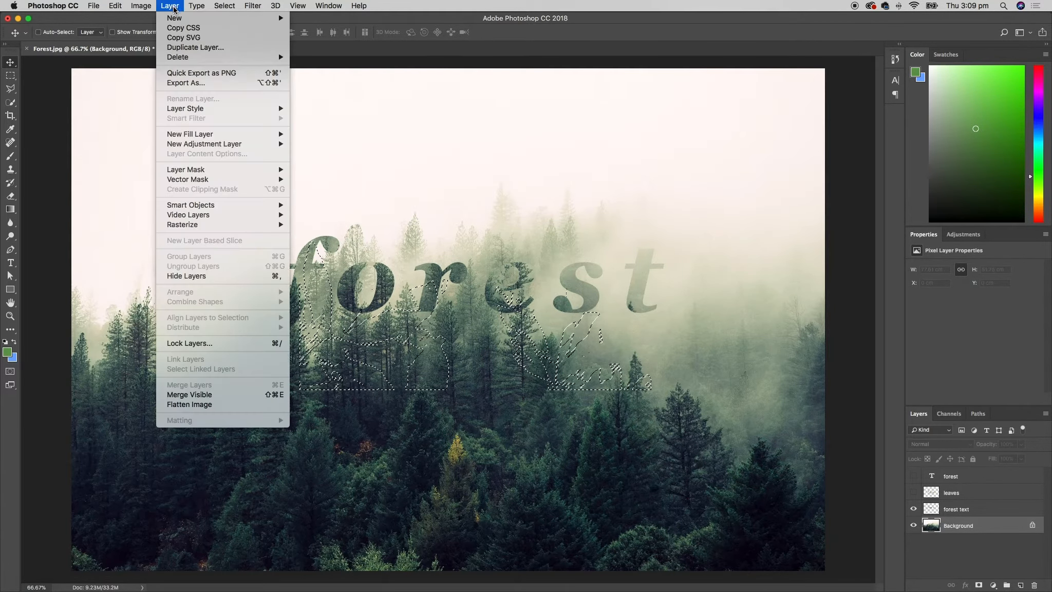
pyautogui.moveTo(183, 20)
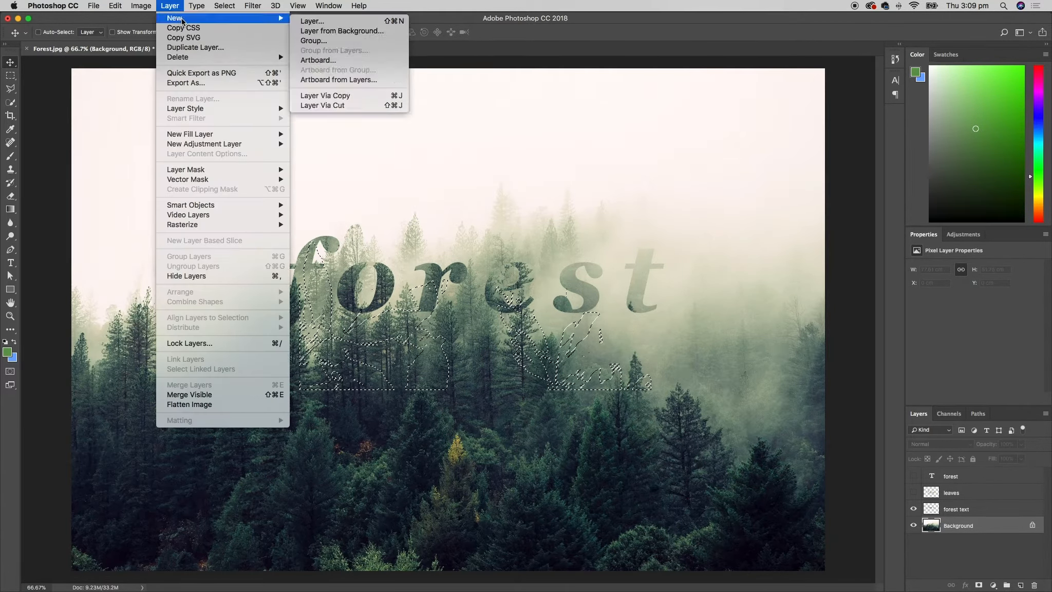
pyautogui.click(371, 96)
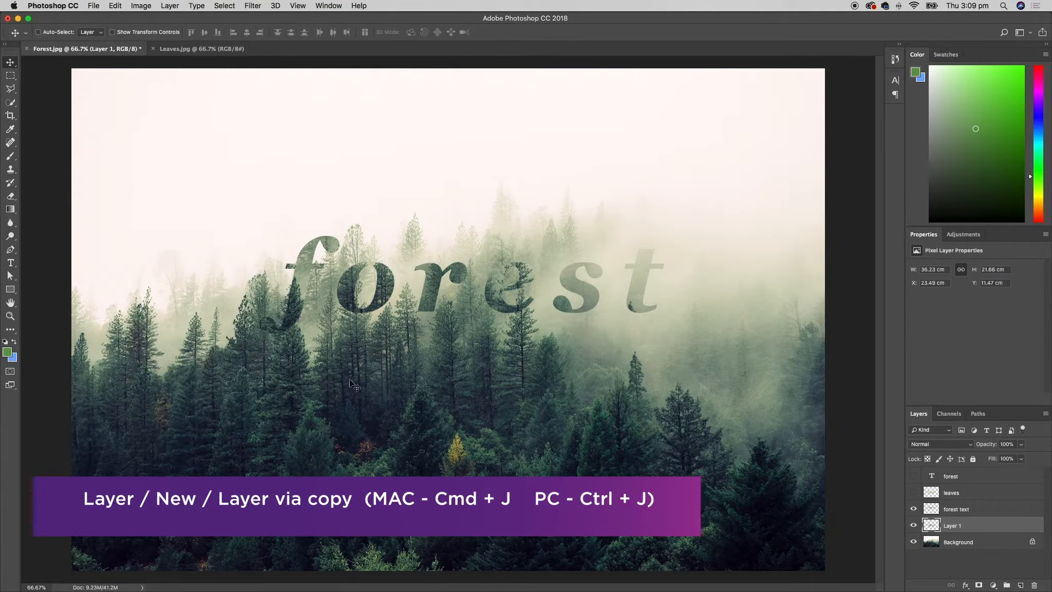
# Rename the new layer as "leaves cutout" and move its leaves up above the word "forest"
pyautogui.doubleClick(951, 526)
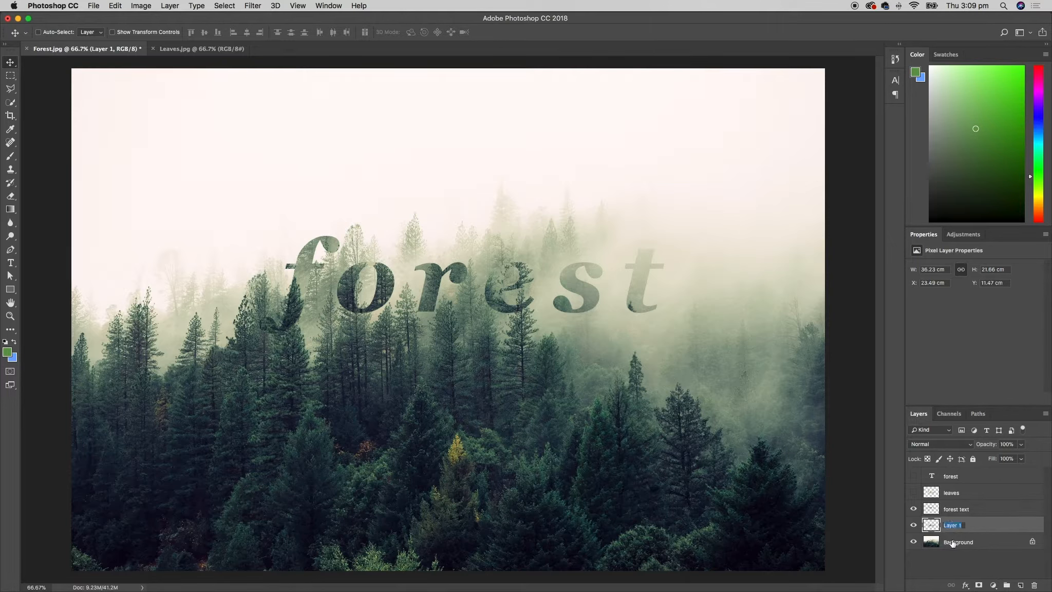
pyautogui.write('leaves cutout')
pyautogui.press('Return')
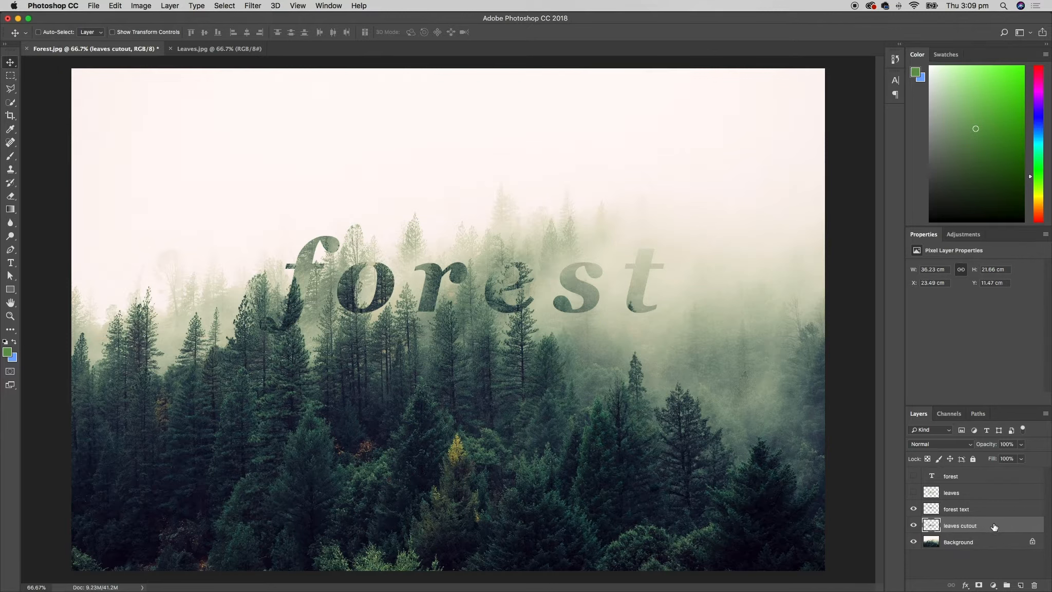
pyautogui.moveTo(469, 356); pyautogui.dragTo(448, 228)
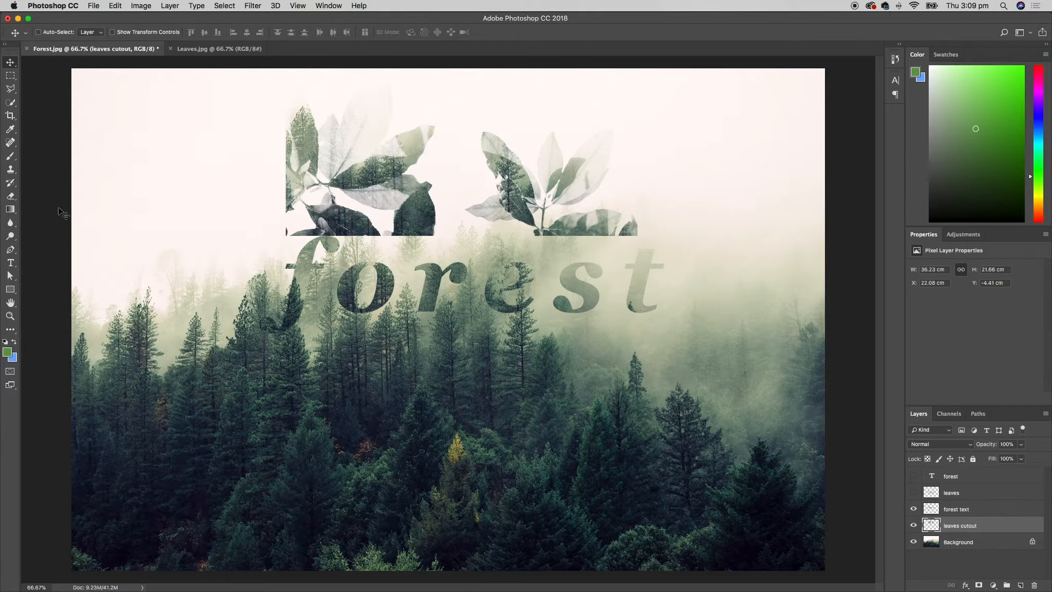
# Set up the Eraser with a Soft Round brush of 71 px and 100% opacity
pyautogui.click(10, 197)
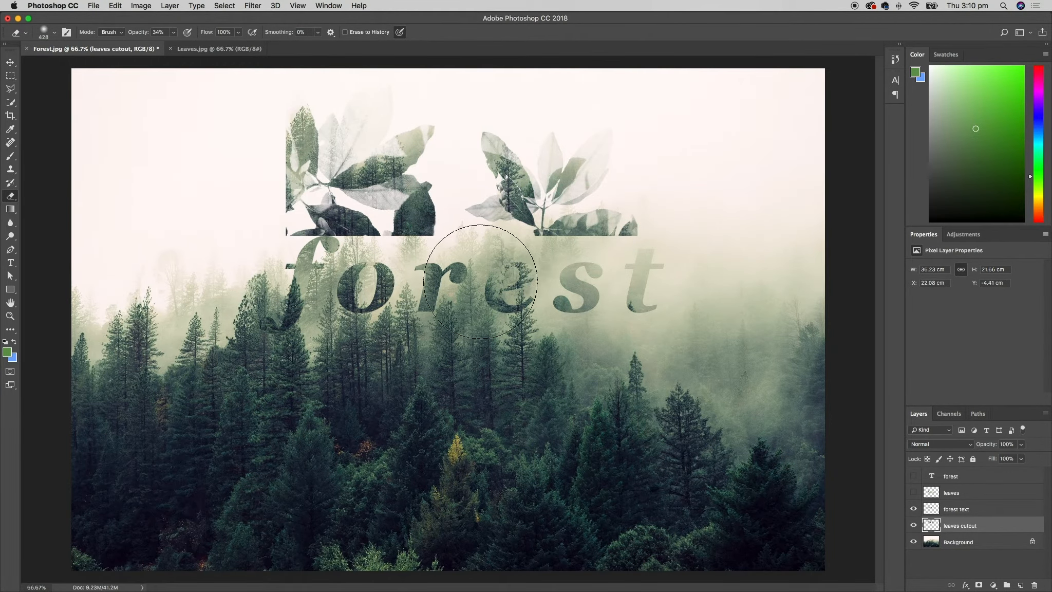
pyautogui.click(54, 33)
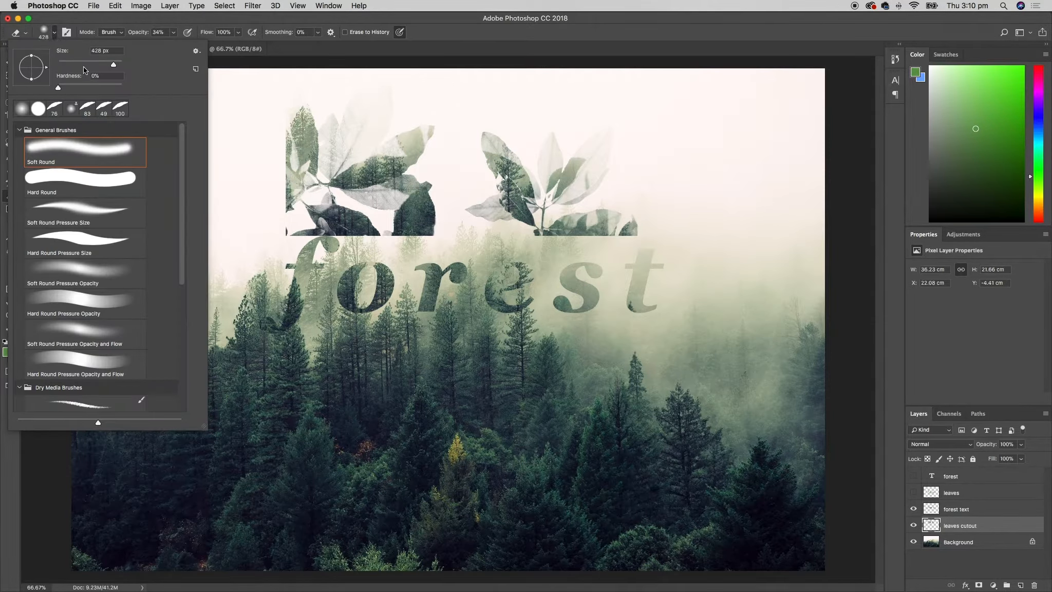
pyautogui.moveTo(89, 64); pyautogui.dragTo(92, 65)
pyautogui.moveTo(90, 64); pyautogui.dragTo(81, 65)
pyautogui.click(94, 180)
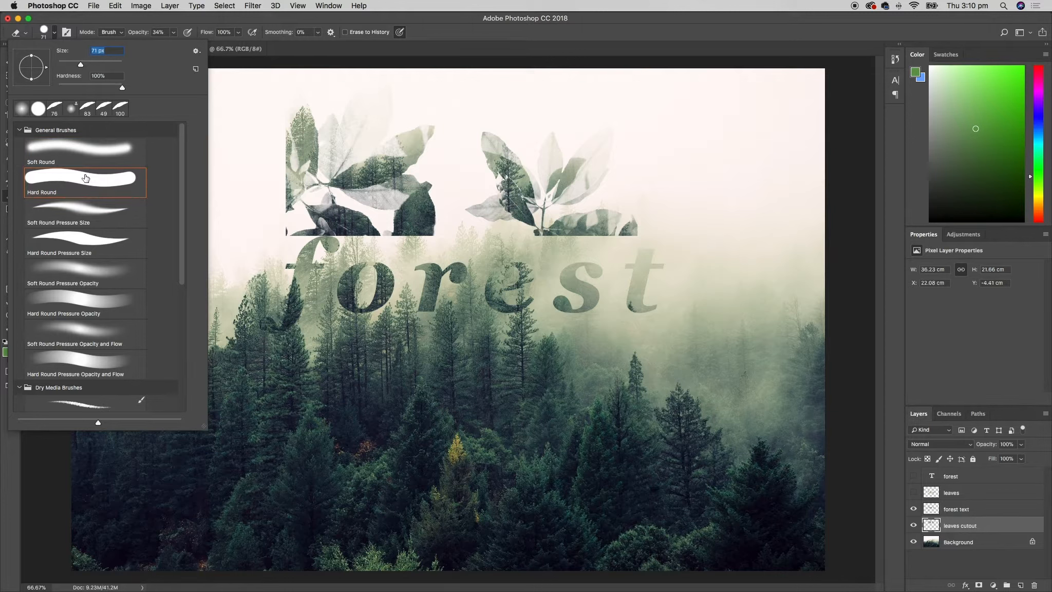
pyautogui.click(97, 155)
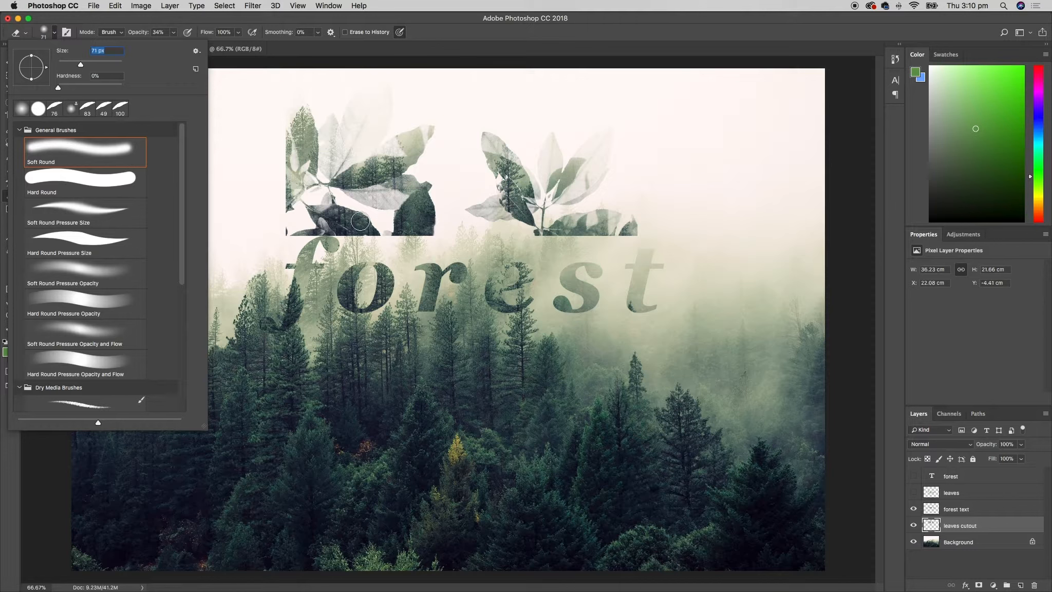
pyautogui.click(564, 248)
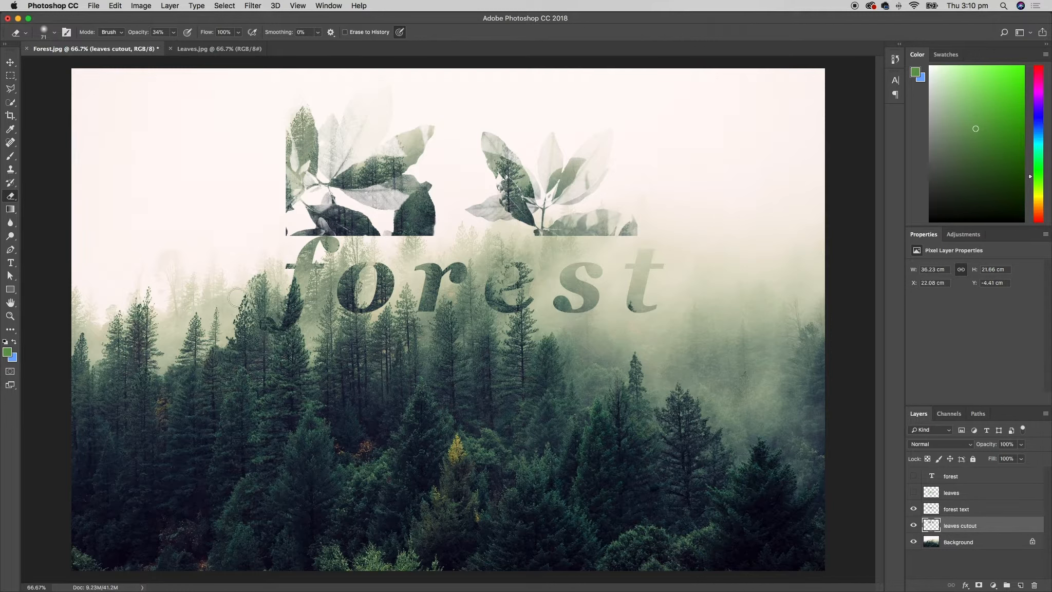
pyautogui.click(175, 34)
pyautogui.moveTo(175, 45); pyautogui.dragTo(218, 50)
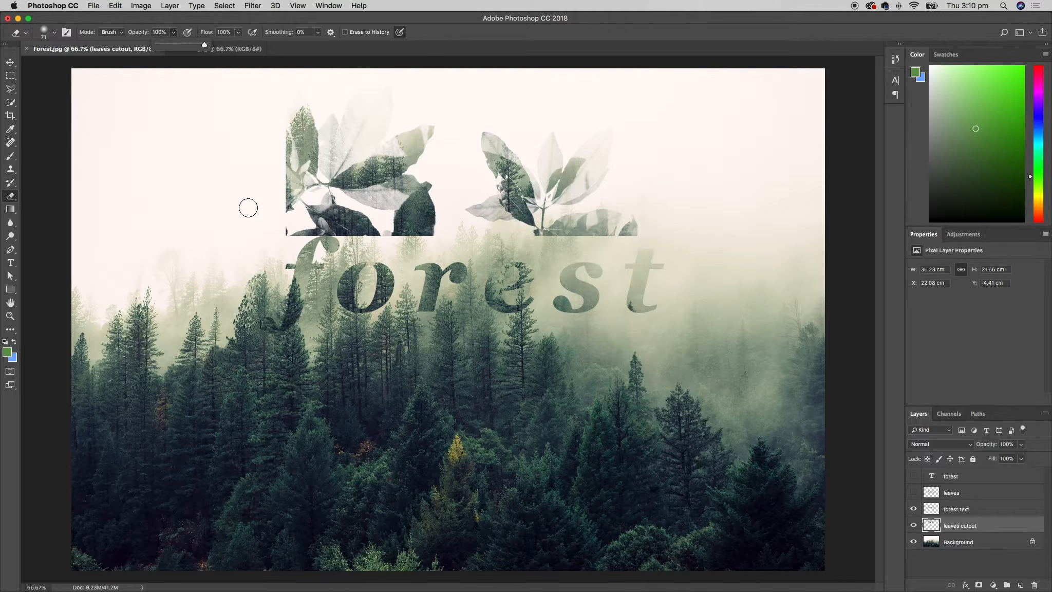
# Erase the cut-off lower and outer leaves of both clusters on the leaves cutout layer, and move the rest down closer to the word
pyautogui.moveTo(603, 228)
pyautogui.mouseDown()
pyautogui.moveTo(608, 215)
pyautogui.moveTo(539, 235)
pyautogui.moveTo(614, 210)
pyautogui.moveTo(630, 235)
pyautogui.mouseUp()
pyautogui.moveTo(355, 227); pyautogui.dragTo(313, 208)
pyautogui.moveTo(296, 87)
pyautogui.mouseDown()
pyautogui.moveTo(315, 128)
pyautogui.moveTo(315, 176)
pyautogui.moveTo(287, 158)
pyautogui.moveTo(287, 221)
pyautogui.moveTo(303, 235)
pyautogui.moveTo(305, 198)
pyautogui.moveTo(361, 203)
pyautogui.moveTo(326, 220)
pyautogui.moveTo(335, 204)
pyautogui.moveTo(379, 247)
pyautogui.moveTo(402, 224)
pyautogui.moveTo(374, 221)
pyautogui.moveTo(445, 182)
pyautogui.moveTo(386, 213)
pyautogui.moveTo(438, 191)
pyautogui.moveTo(394, 226)
pyautogui.moveTo(388, 218)
pyautogui.moveTo(434, 205)
pyautogui.moveTo(423, 235)
pyautogui.mouseUp()
pyautogui.press('v')
pyautogui.moveTo(454, 153); pyautogui.dragTo(455, 181)
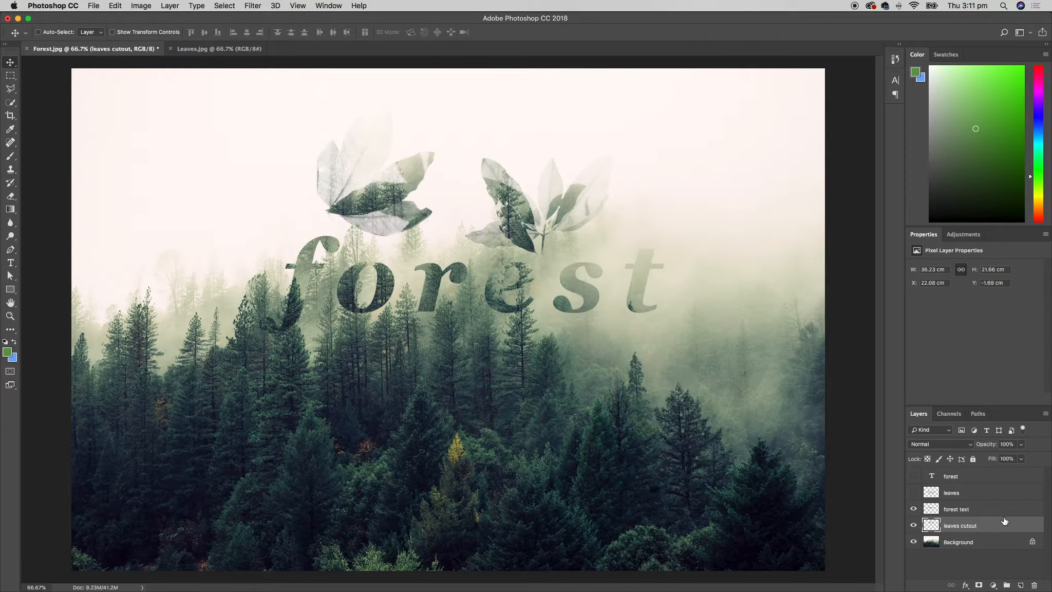
# Duplicate the leaves cutout layer as "leaves cutout right"
pyautogui.click(1046, 414)
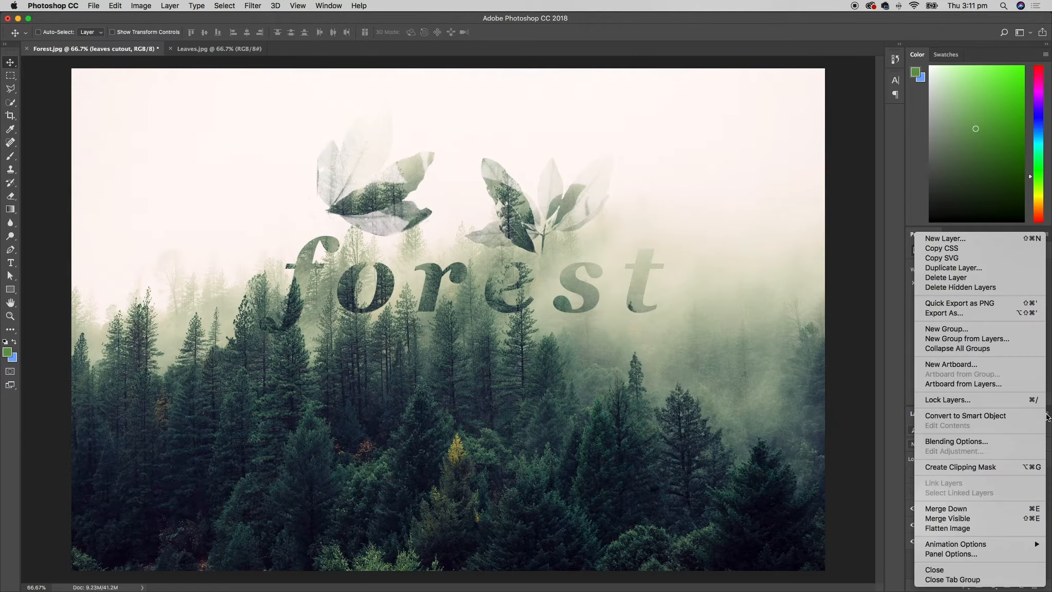
pyautogui.click(1007, 269)
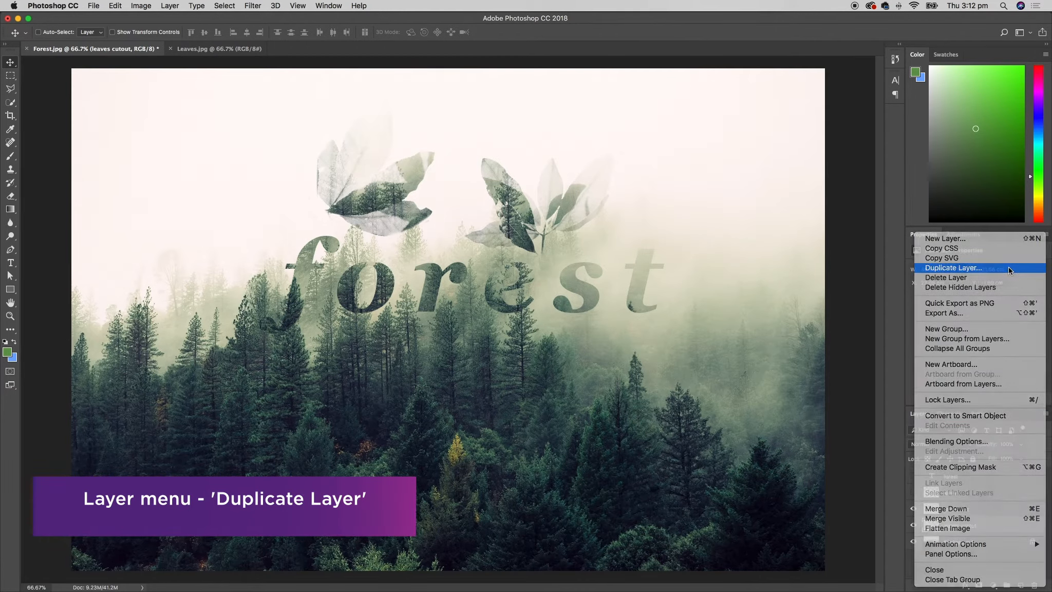
pyautogui.click(652, 337)
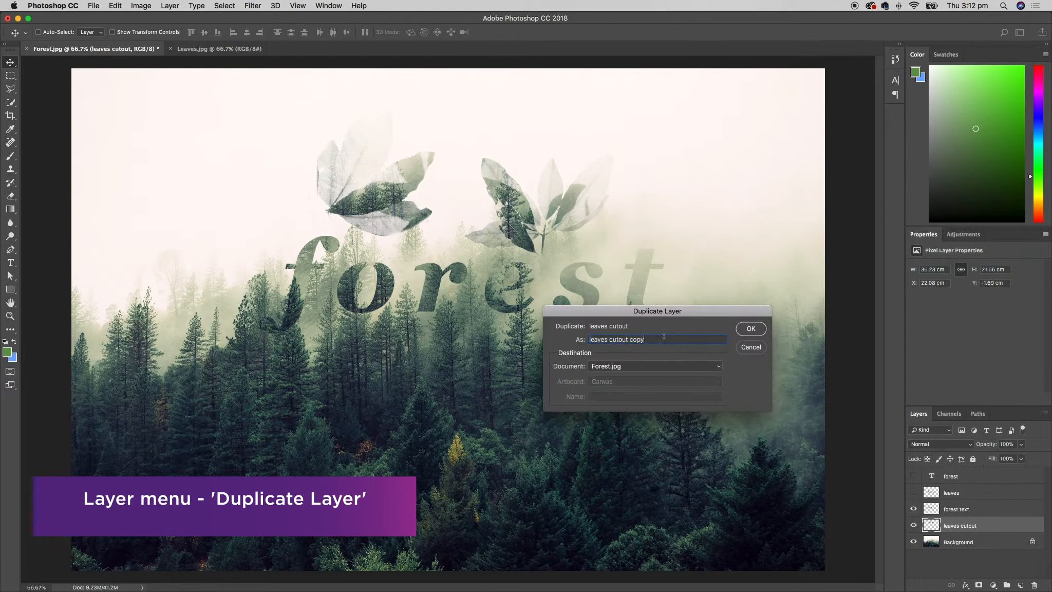
pyautogui.press('BackSpace')
pyautogui.press('BackSpace')
pyautogui.press('BackSpace')
pyautogui.press('BackSpace')
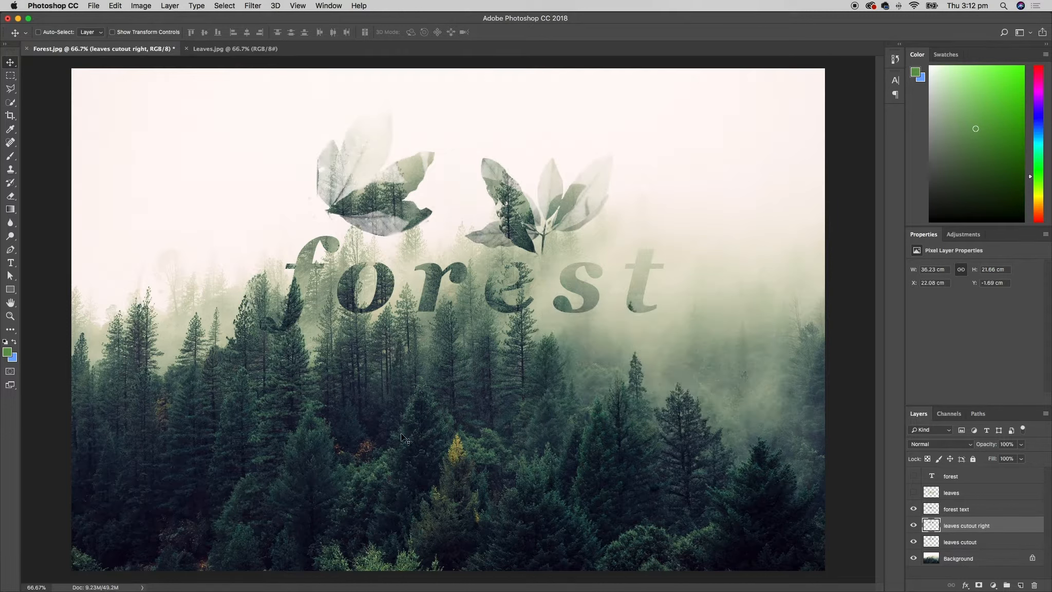
# Rename the original leaves cutout layer as "leaves cutout left"
pyautogui.click(962, 544)
pyautogui.doubleClick(966, 542)
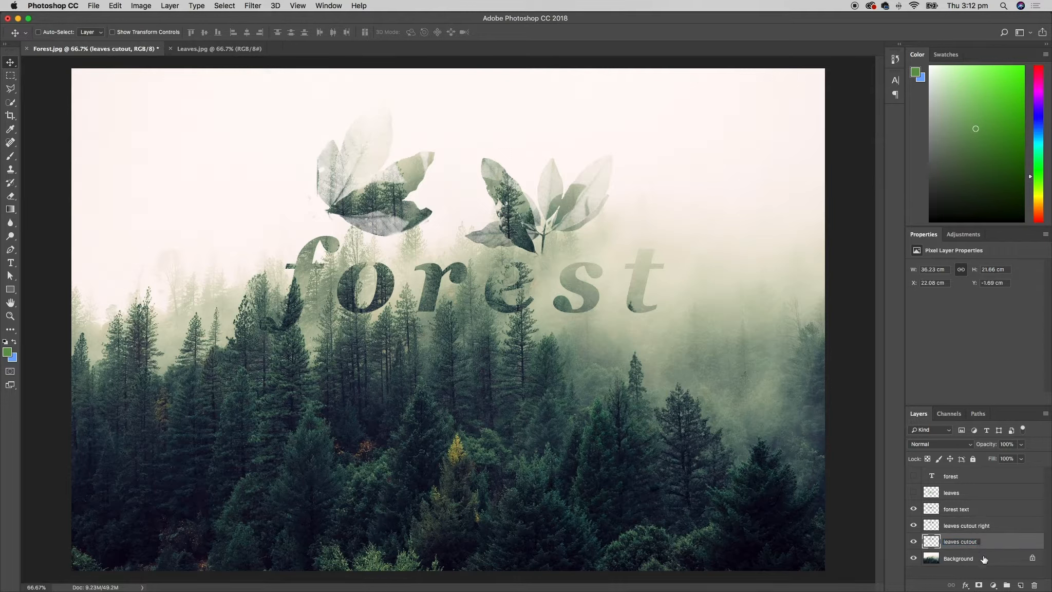
pyautogui.press('Return')
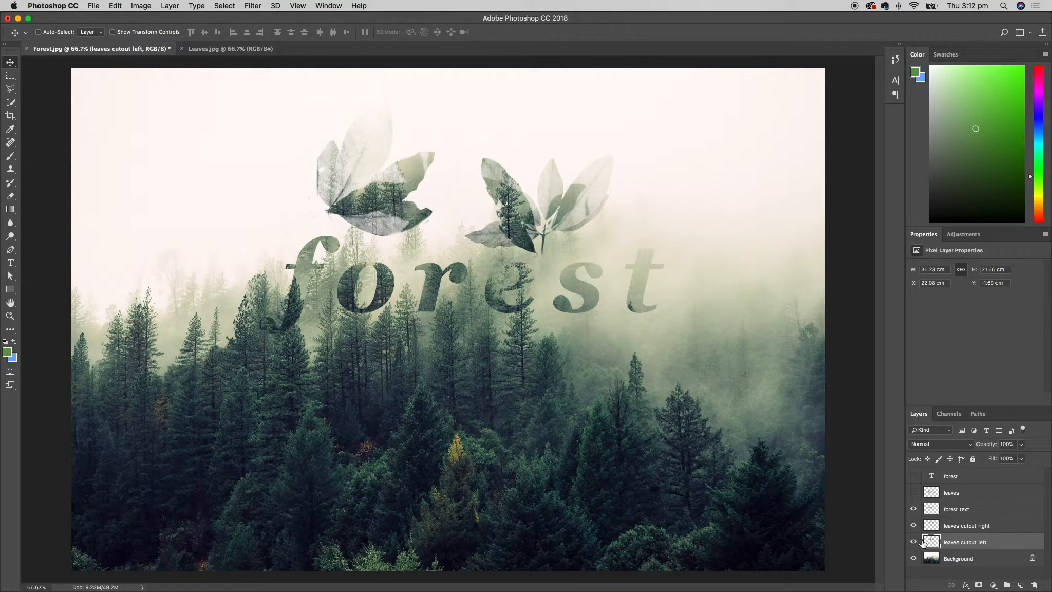
# Separate the two leaf copies by moving leaves cutout left to the left and leaves cutout right to the right
pyautogui.moveTo(473, 208); pyautogui.dragTo(242, 200)
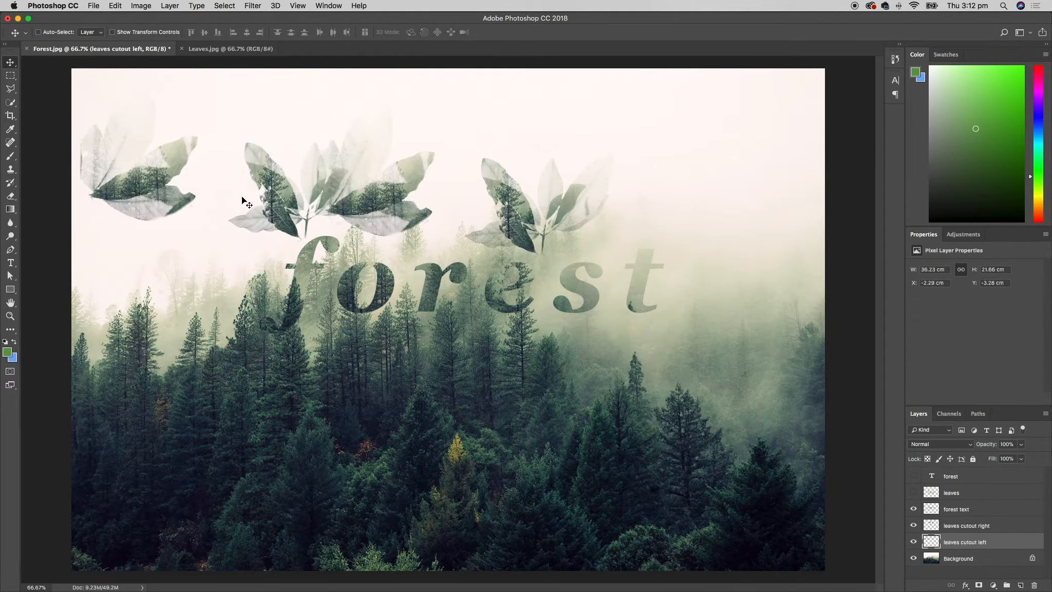
pyautogui.click(987, 528)
pyautogui.moveTo(486, 200); pyautogui.dragTo(637, 200)
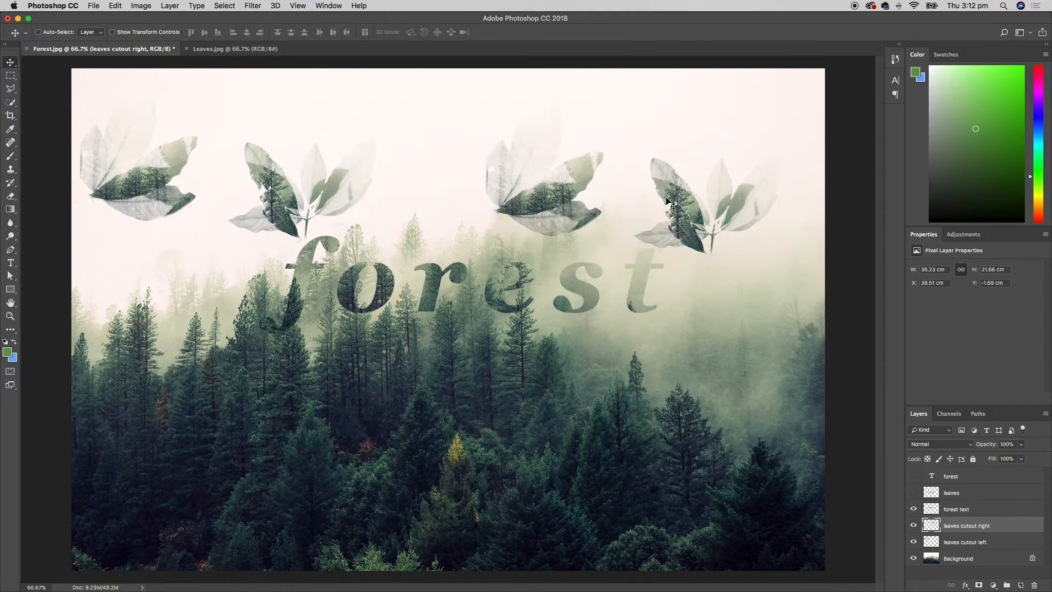
# Erase the left leaf cluster from the leaves cutout right layer, and move the remaining cluster above the letters "st"
pyautogui.click(11, 196)
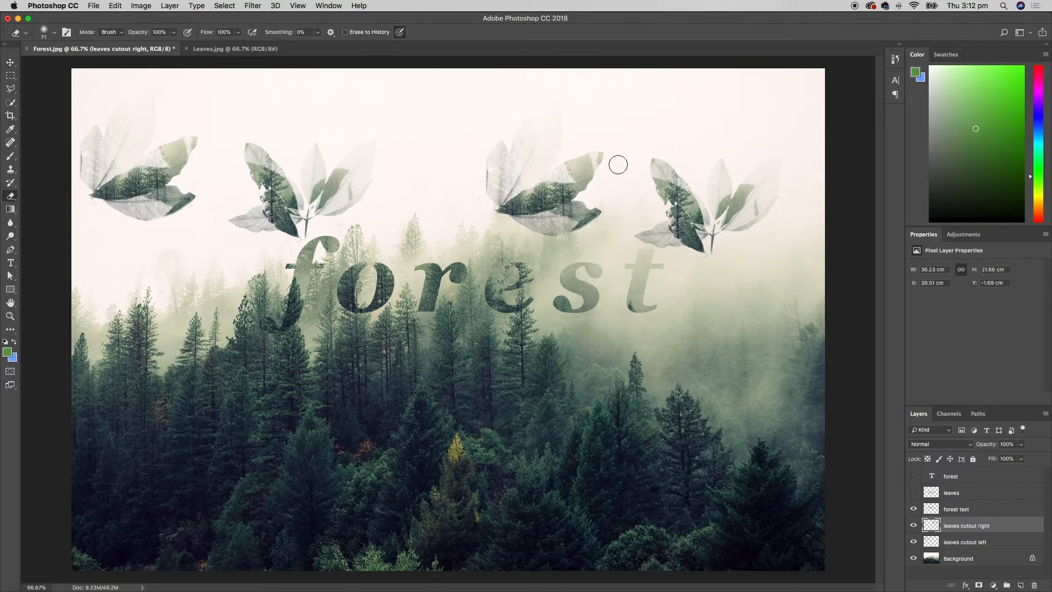
pyautogui.moveTo(540, 166)
pyautogui.mouseDown()
pyautogui.moveTo(493, 188)
pyautogui.moveTo(489, 212)
pyautogui.moveTo(503, 203)
pyautogui.moveTo(503, 234)
pyautogui.moveTo(606, 162)
pyautogui.moveTo(579, 237)
pyautogui.mouseUp()
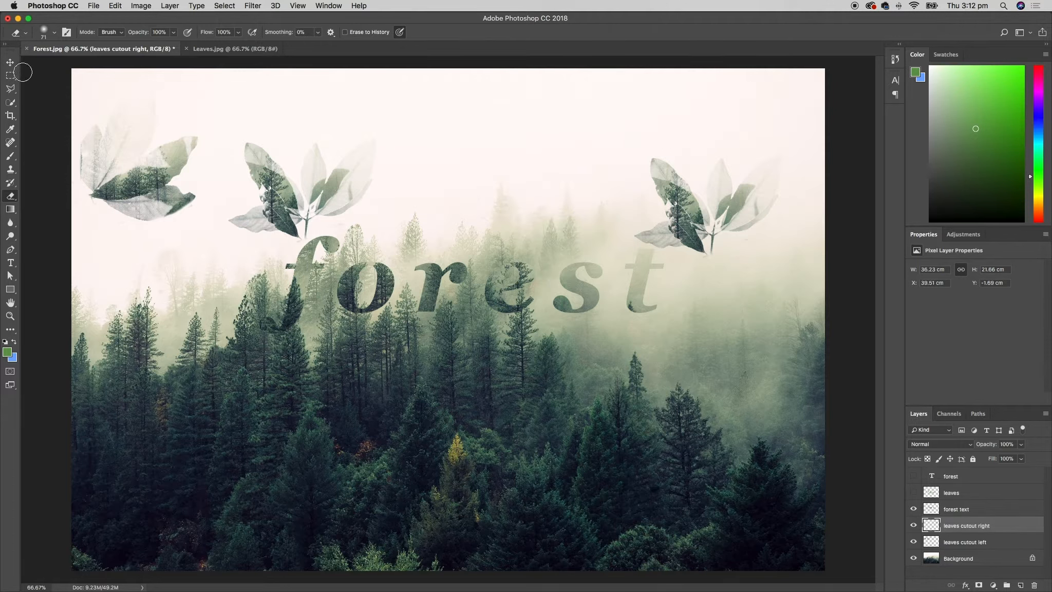
pyautogui.click(10, 62)
pyautogui.moveTo(717, 212); pyautogui.dragTo(624, 192)
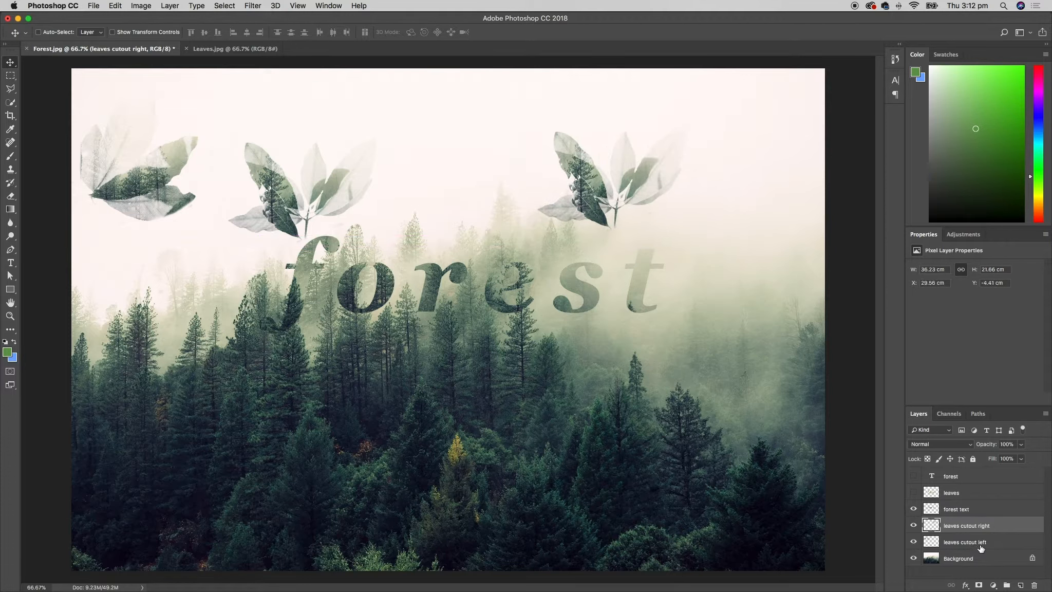
# Erase the right leaf cluster from the leaves cutout left layer, and move the remaining cluster above the letter "f"
pyautogui.click(977, 544)
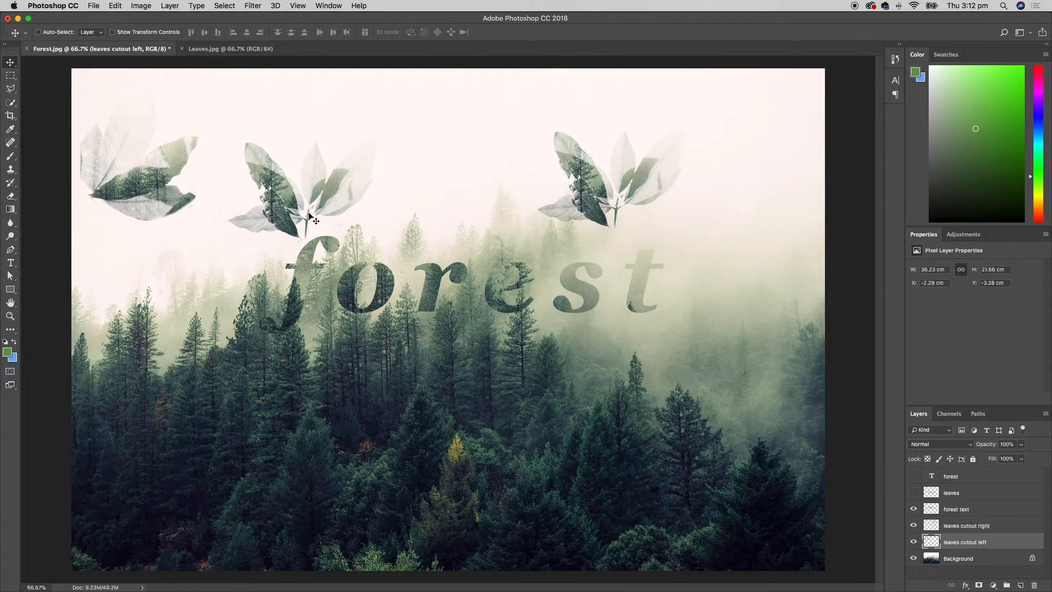
pyautogui.click(10, 196)
pyautogui.moveTo(268, 156)
pyautogui.mouseDown()
pyautogui.moveTo(251, 160)
pyautogui.moveTo(262, 177)
pyautogui.mouseUp()
pyautogui.moveTo(238, 231)
pyautogui.mouseDown()
pyautogui.moveTo(315, 139)
pyautogui.moveTo(362, 162)
pyautogui.moveTo(345, 178)
pyautogui.mouseUp()
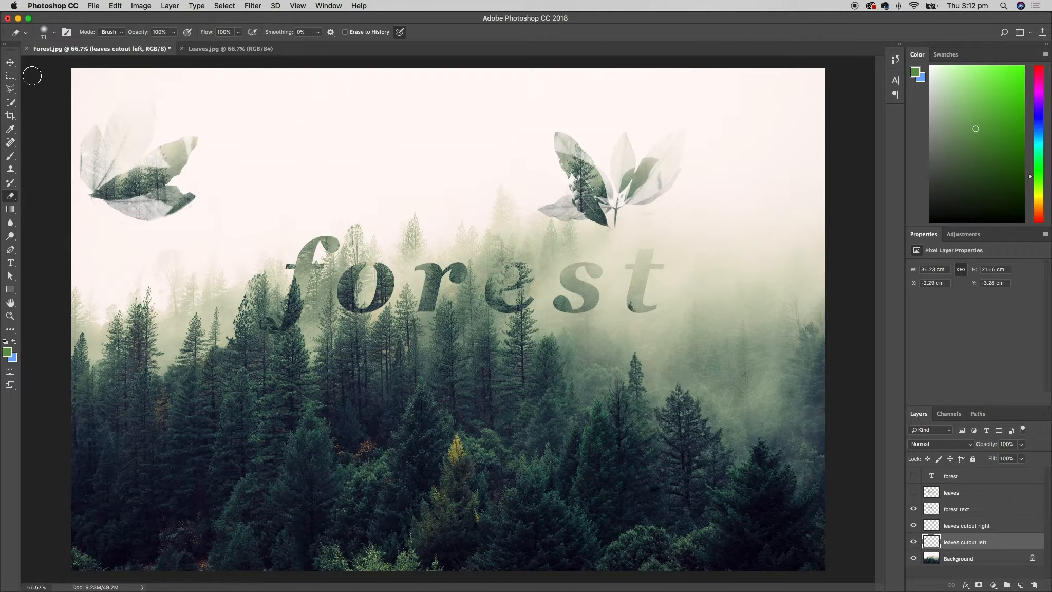
pyautogui.click(10, 62)
pyautogui.moveTo(158, 201); pyautogui.dragTo(328, 205)
# Shift the leaves cutout right cluster slightly left, and place the leaves cutout left cluster beside the letter "f"
pyautogui.click(969, 525)
pyautogui.moveTo(607, 185); pyautogui.dragTo(583, 182)
pyautogui.click(977, 544)
pyautogui.click(1000, 527)
pyautogui.click(1004, 542)
pyautogui.click(1007, 527)
pyautogui.click(1009, 542)
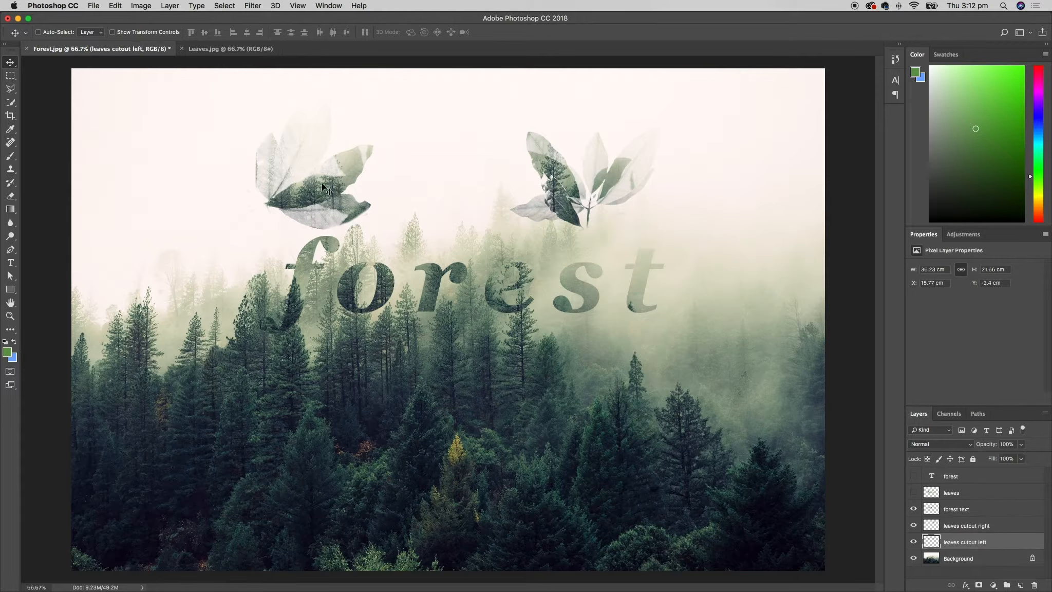
pyautogui.moveTo(322, 182); pyautogui.dragTo(227, 267)
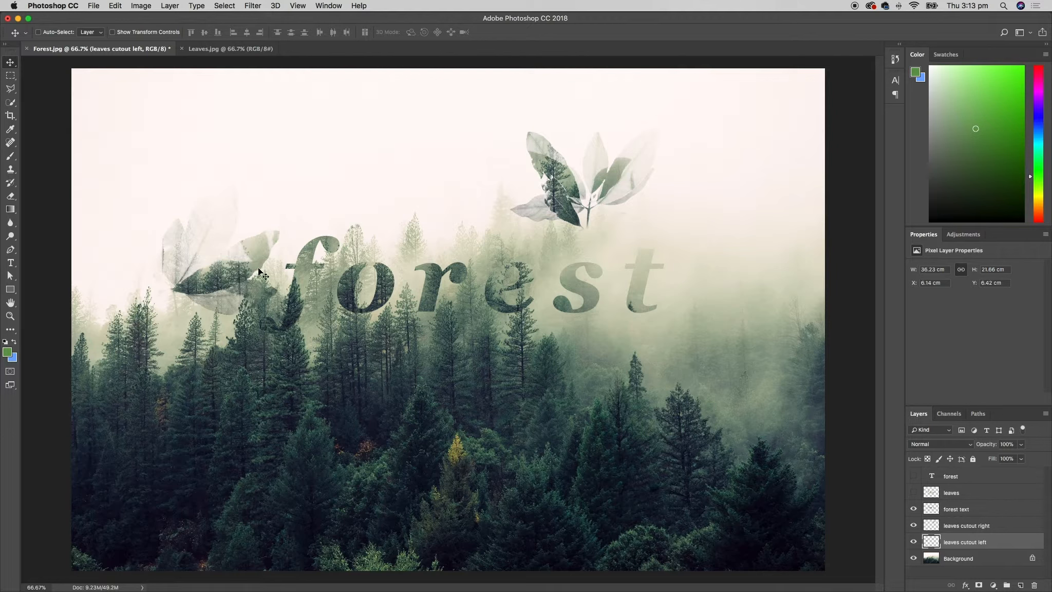
# Free Transform the leaves cutout left layer to about 68% scale, rotate it about -132°, and place it against the upper left of the "f"
pyautogui.click(116, 6)
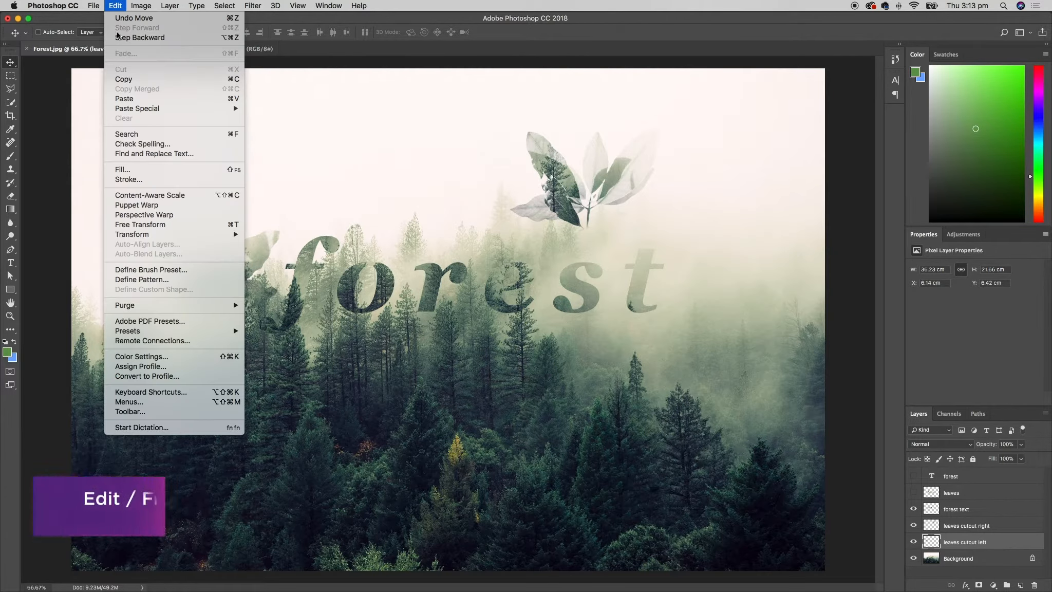
pyautogui.click(212, 224)
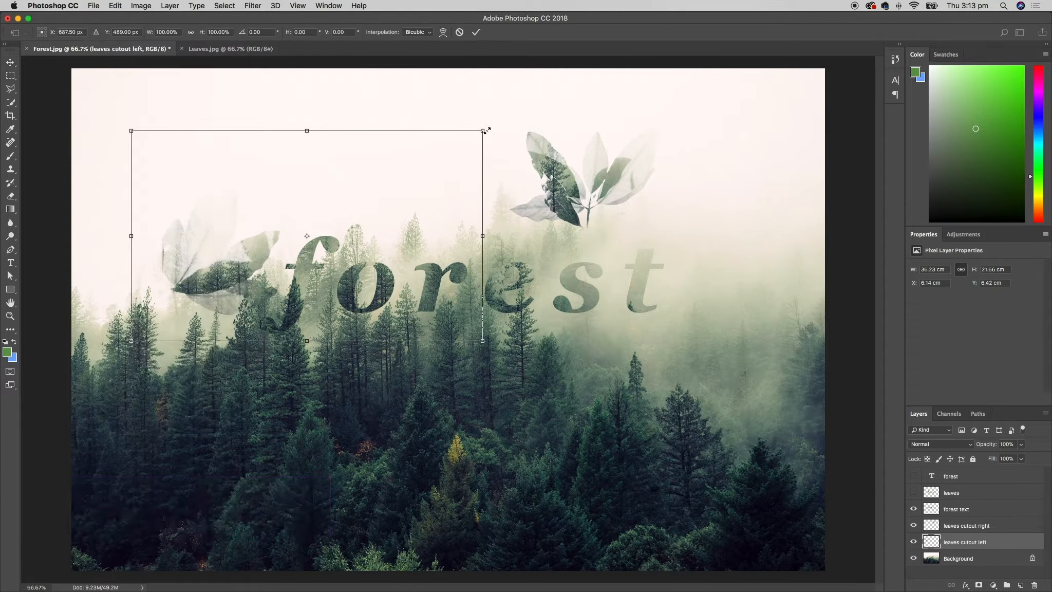
pyautogui.moveTo(484, 129); pyautogui.dragTo(368, 199)
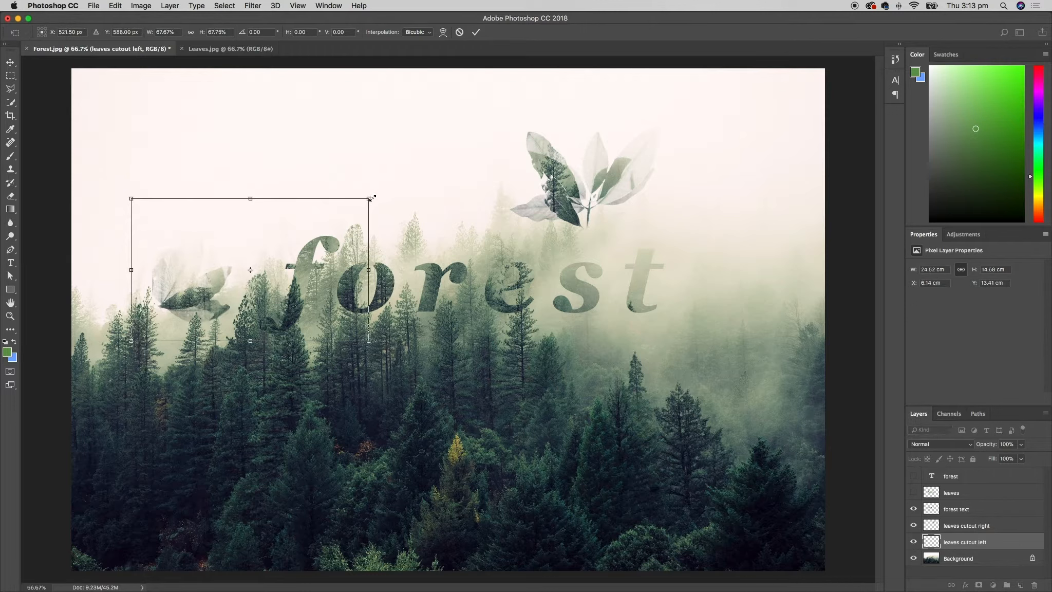
pyautogui.moveTo(386, 191); pyautogui.dragTo(155, 157)
pyautogui.moveTo(301, 351); pyautogui.dragTo(260, 266)
pyautogui.moveTo(310, 325); pyautogui.dragTo(338, 222)
pyautogui.moveTo(275, 214); pyautogui.dragTo(241, 260)
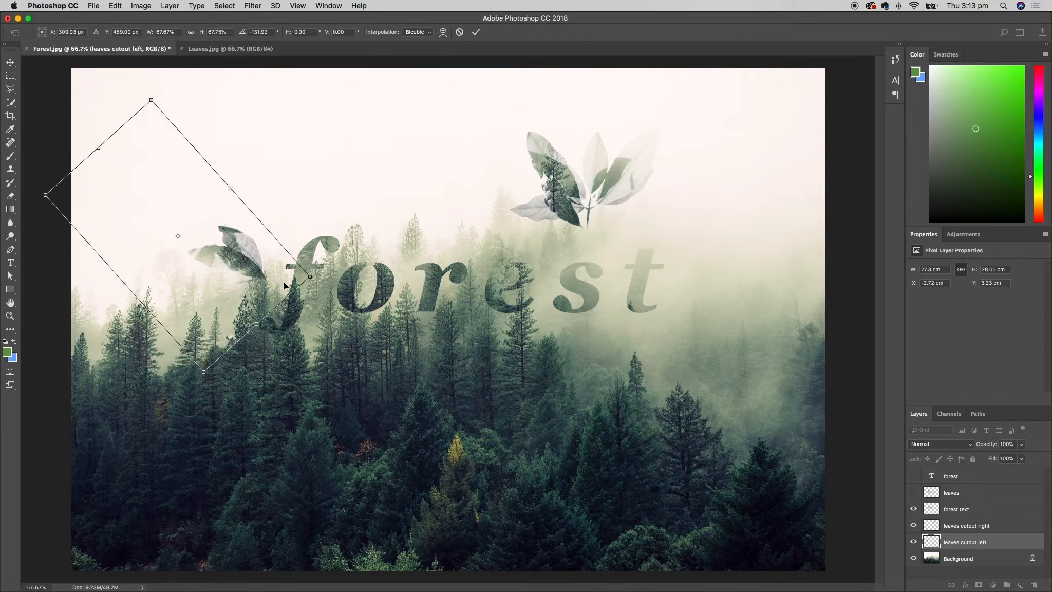
pyautogui.click(476, 32)
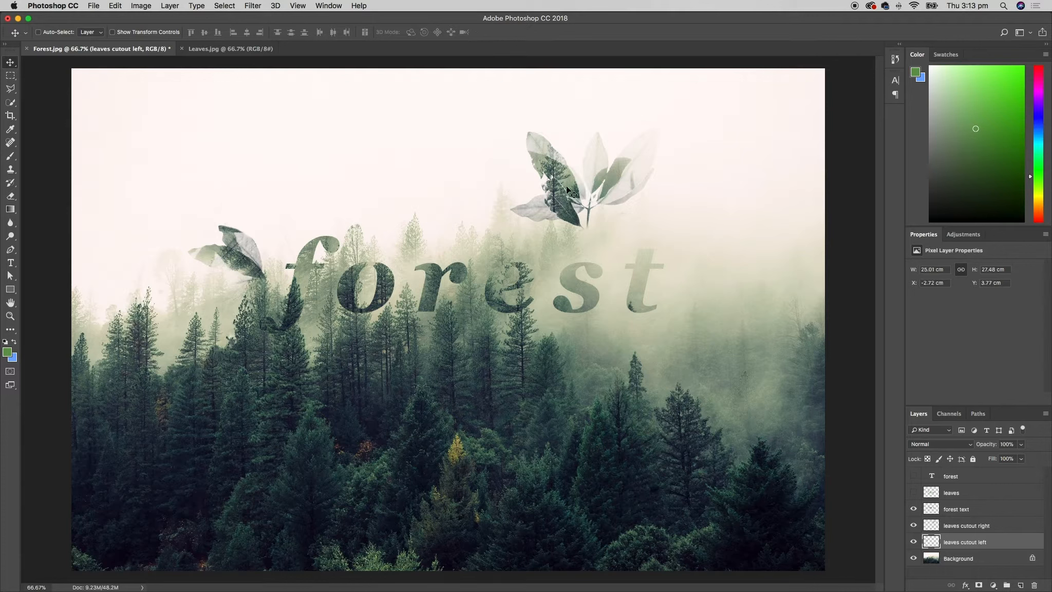
# Free Transform the leaves cutout right layer to about 75% scale, rotate it about 83°, and place it just right of the "t"
pyautogui.click(1007, 528)
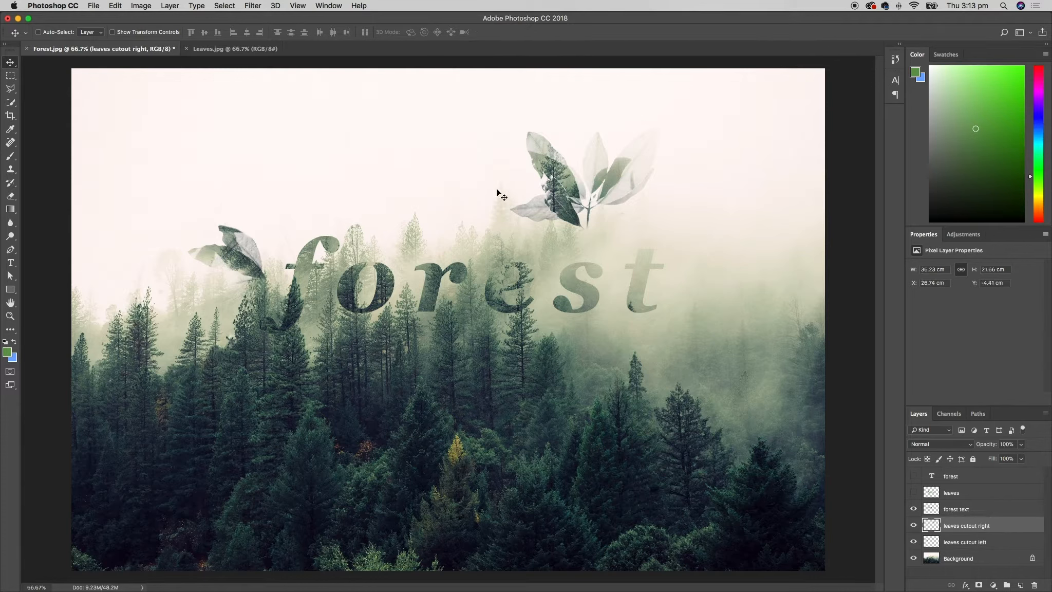
pyautogui.click(119, 6)
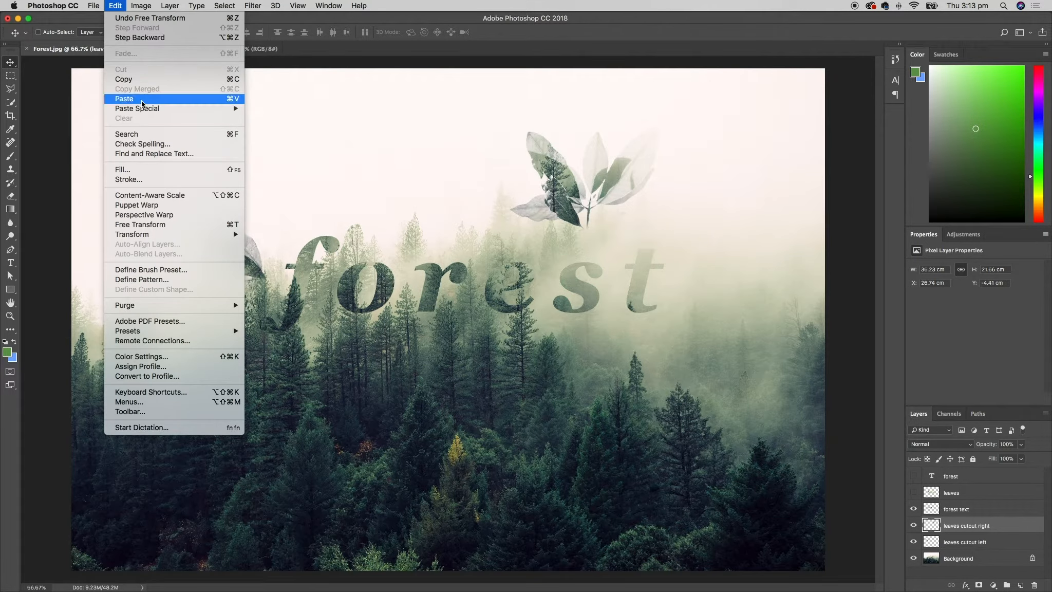
pyautogui.click(177, 225)
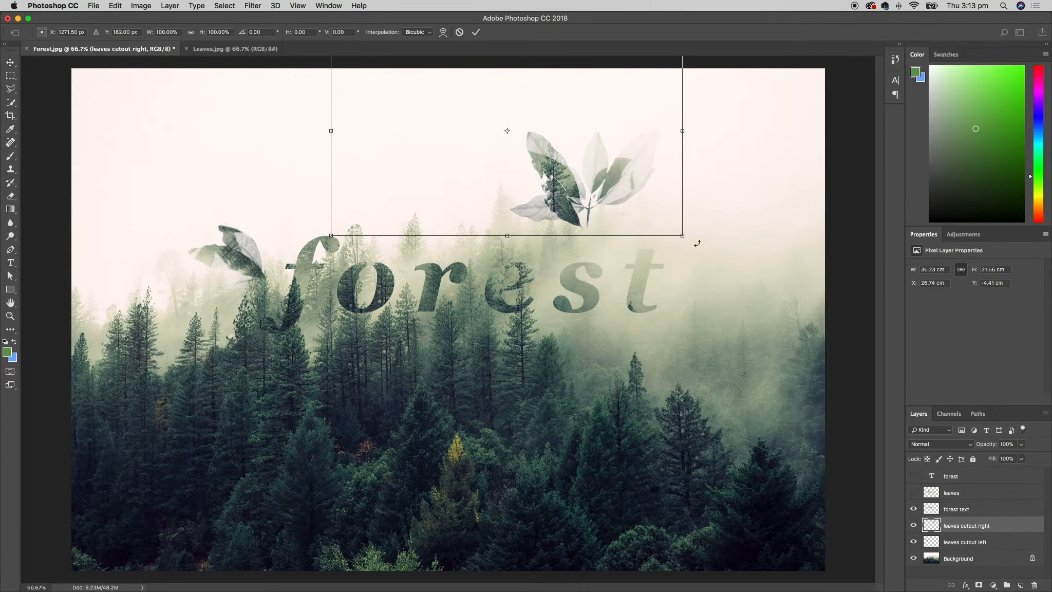
pyautogui.moveTo(683, 236); pyautogui.dragTo(557, 162)
pyautogui.moveTo(565, 170); pyautogui.dragTo(390, 218)
pyautogui.moveTo(447, 151); pyautogui.dragTo(748, 268)
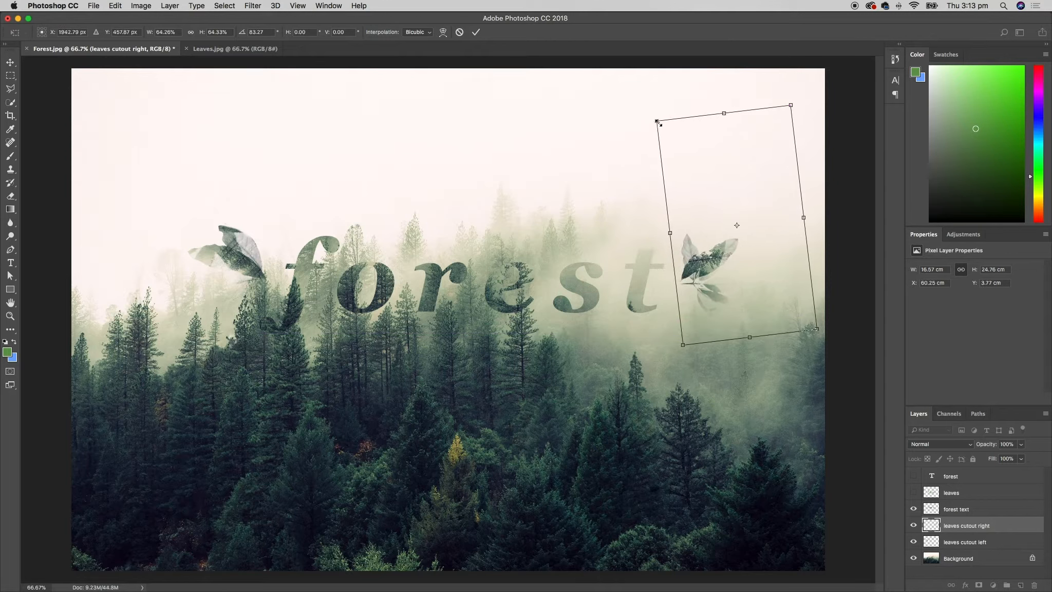
pyautogui.moveTo(657, 121)
pyautogui.mouseDown()
pyautogui.moveTo(654, 108)
pyautogui.moveTo(617, 104)
pyautogui.moveTo(662, 126)
pyautogui.mouseUp()
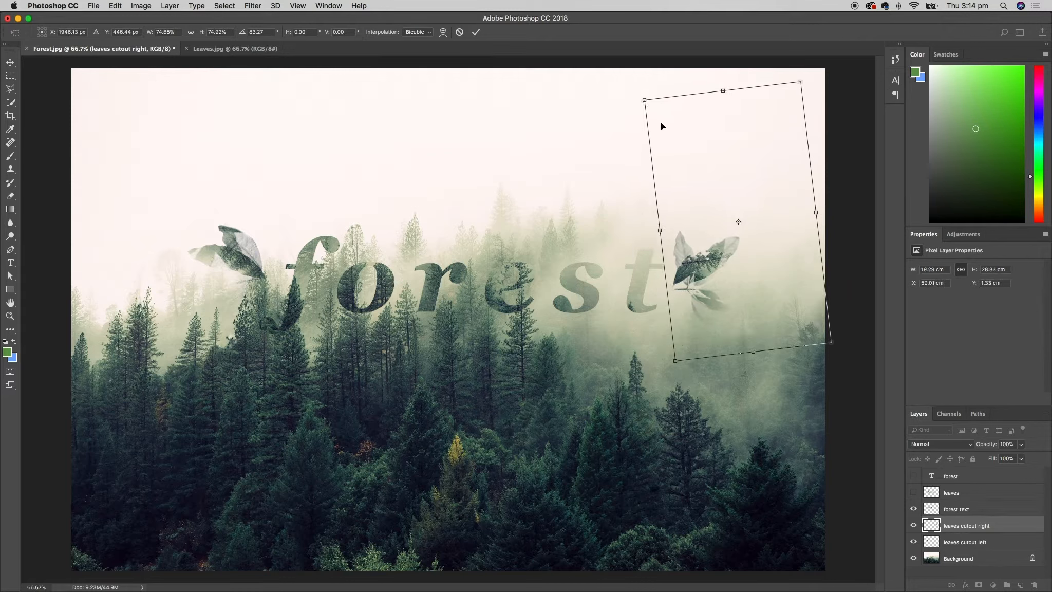
pyautogui.click(476, 33)
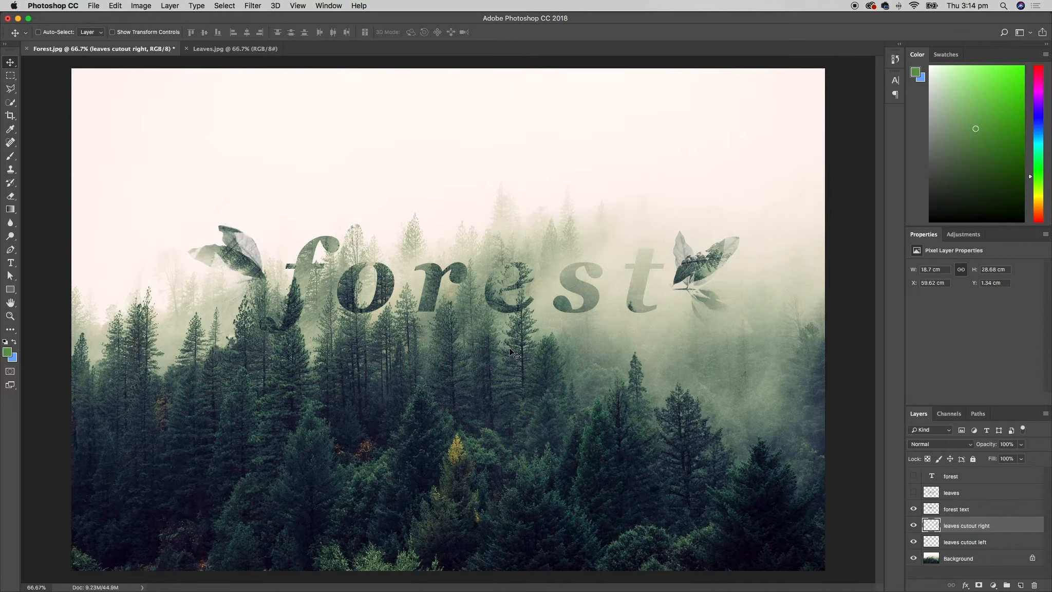
# Save the document as "Forest poster.psd" in Photoshop format in the Forest folder, keeping layers and Maximize Compatibility on
pyautogui.click(93, 4)
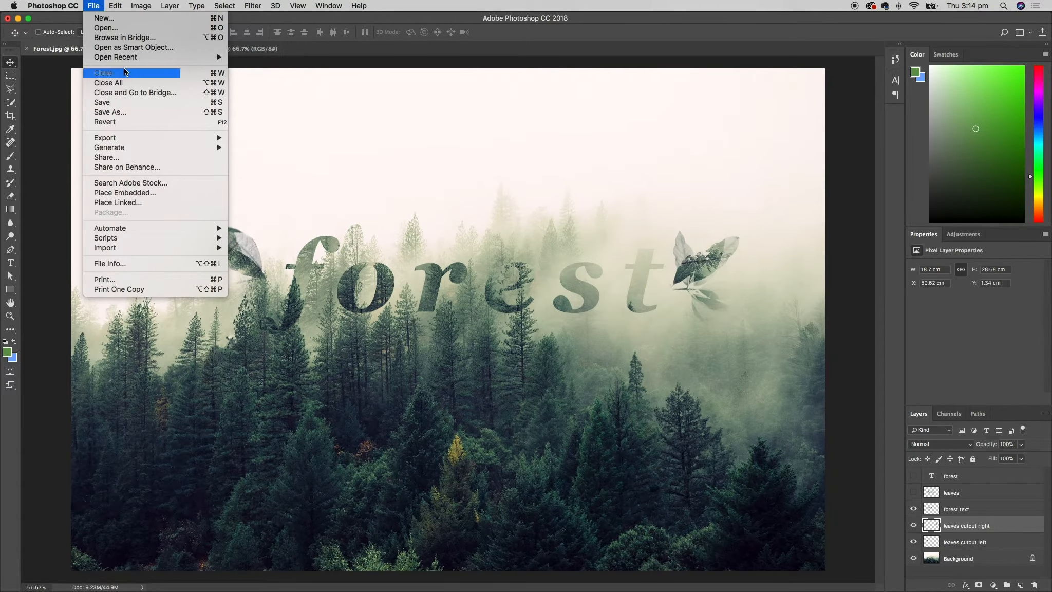
pyautogui.click(155, 112)
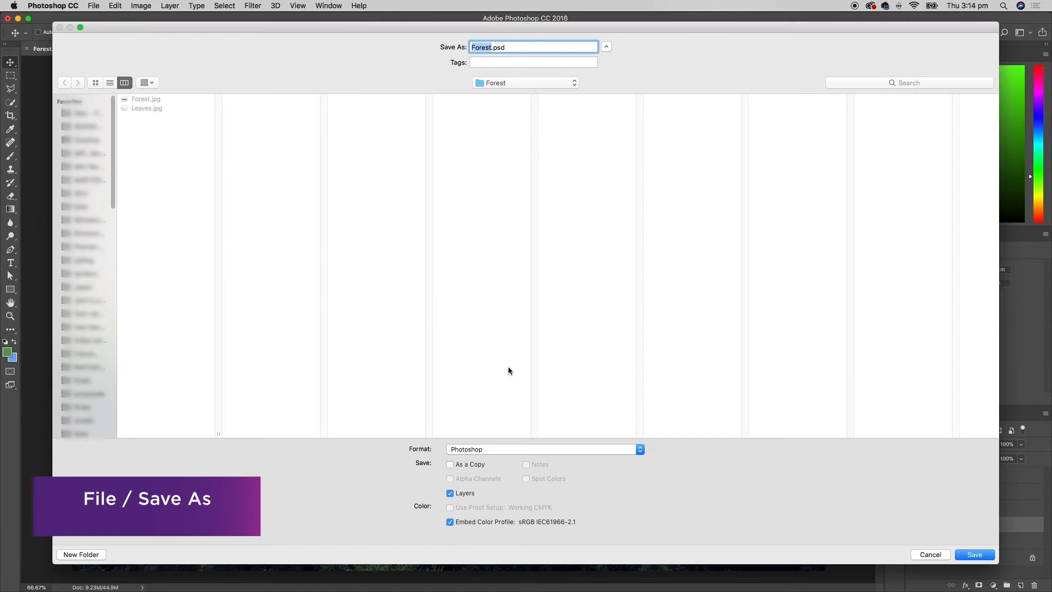
pyautogui.click(491, 47)
pyautogui.write('poster')
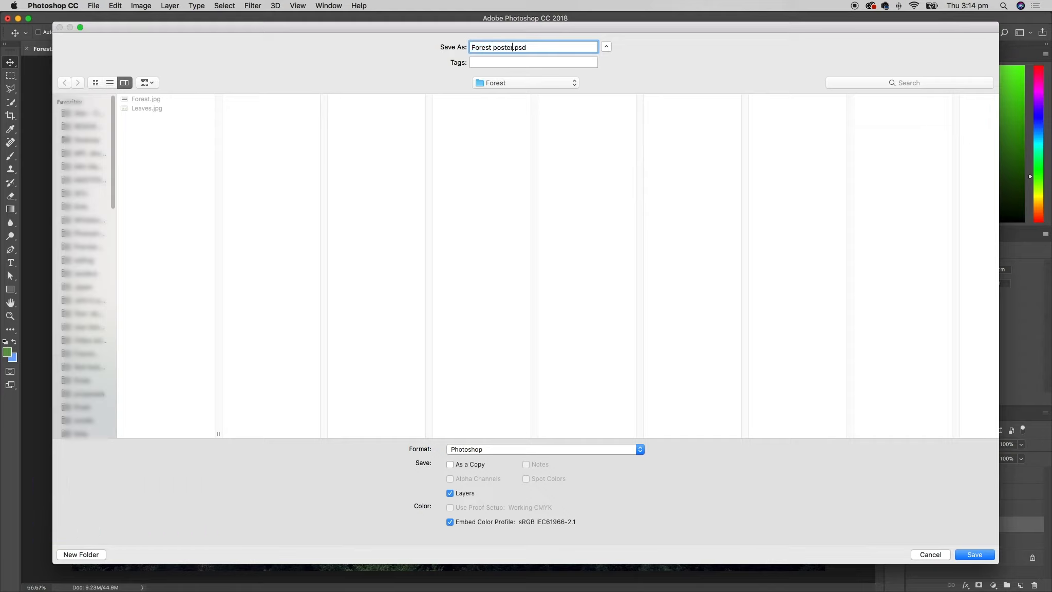
pyautogui.click(558, 451)
pyautogui.click(558, 446)
pyautogui.click(986, 559)
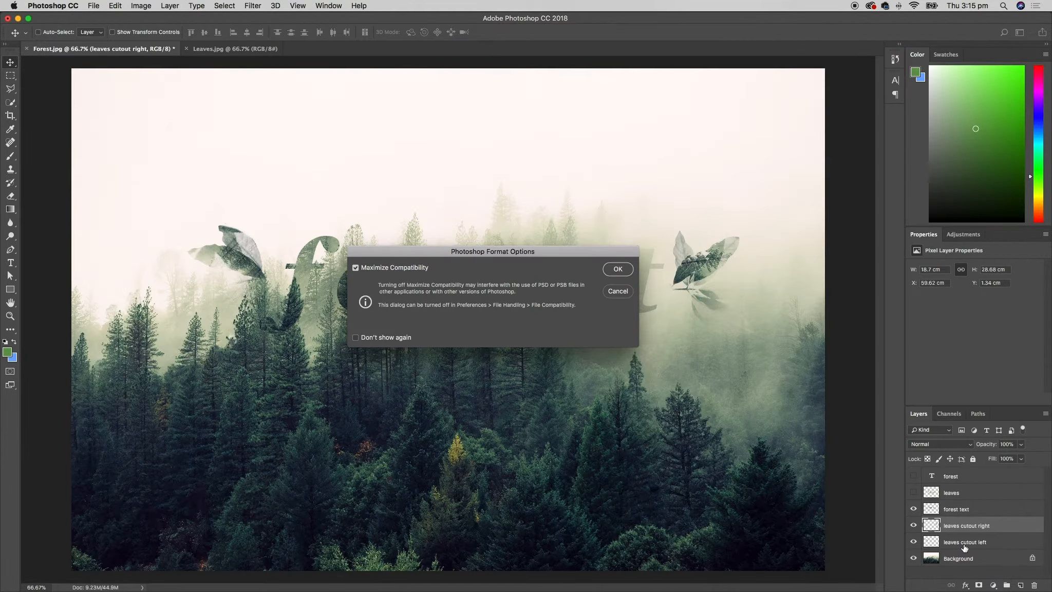
pyautogui.click(618, 269)
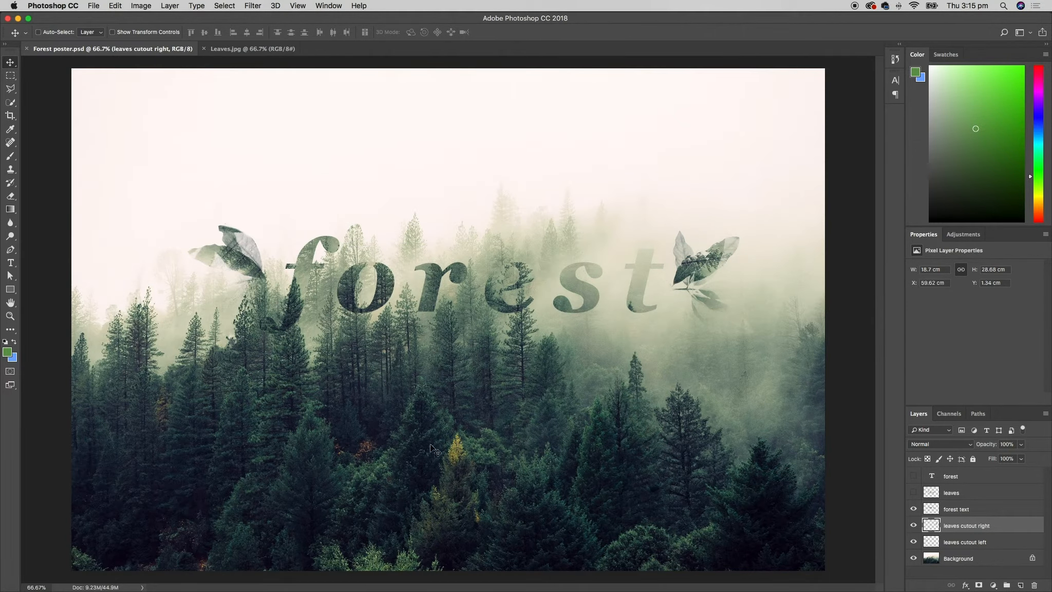
pyautogui.click(964, 509)
pyautogui.click(971, 525)
pyautogui.click(976, 540)
pyautogui.click(976, 514)
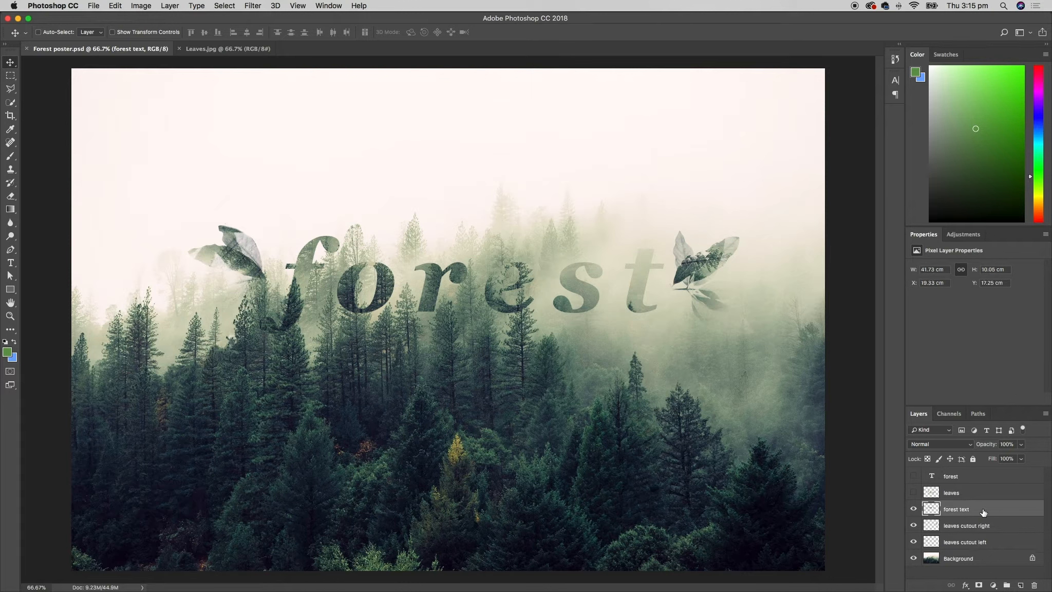
pyautogui.click(981, 494)
pyautogui.click(981, 510)
# Set up an Export As of the poster in JPG format with the quality at 50%
pyautogui.click(94, 6)
pyautogui.moveTo(226, 137)
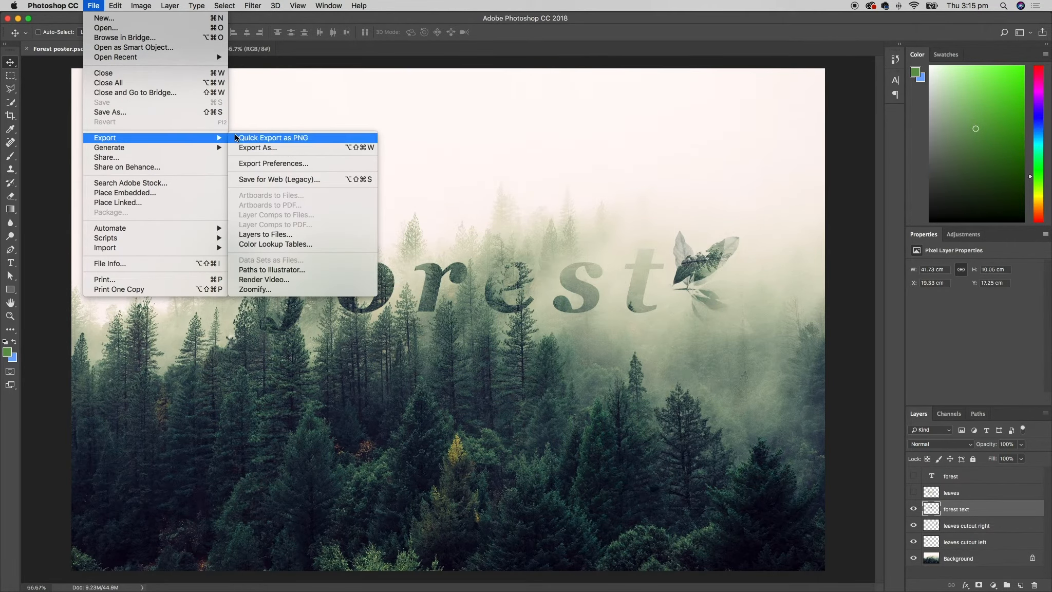
pyautogui.click(305, 146)
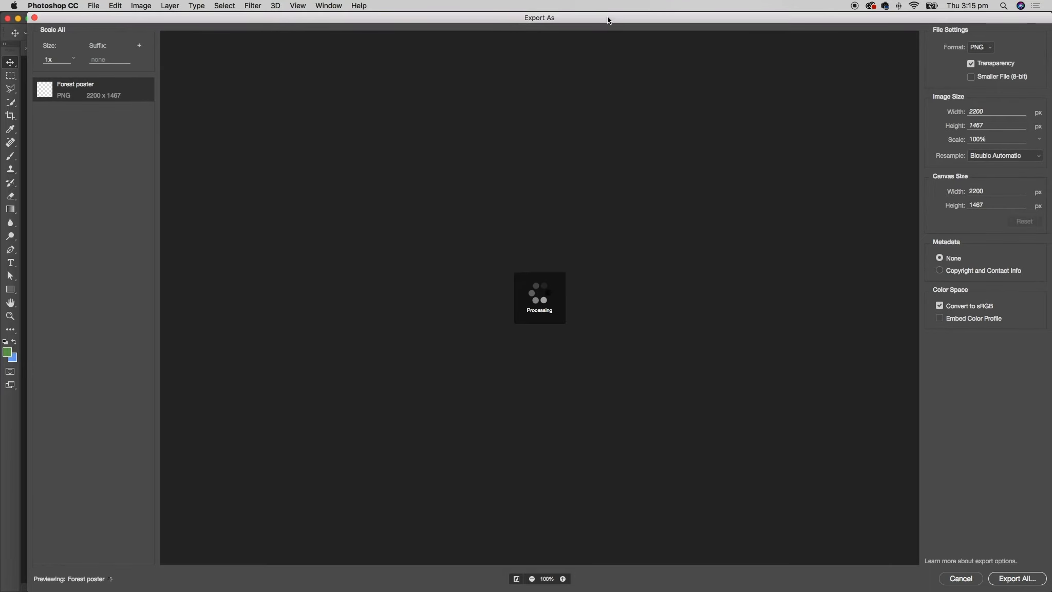
pyautogui.moveTo(606, 19); pyautogui.dragTo(587, 19)
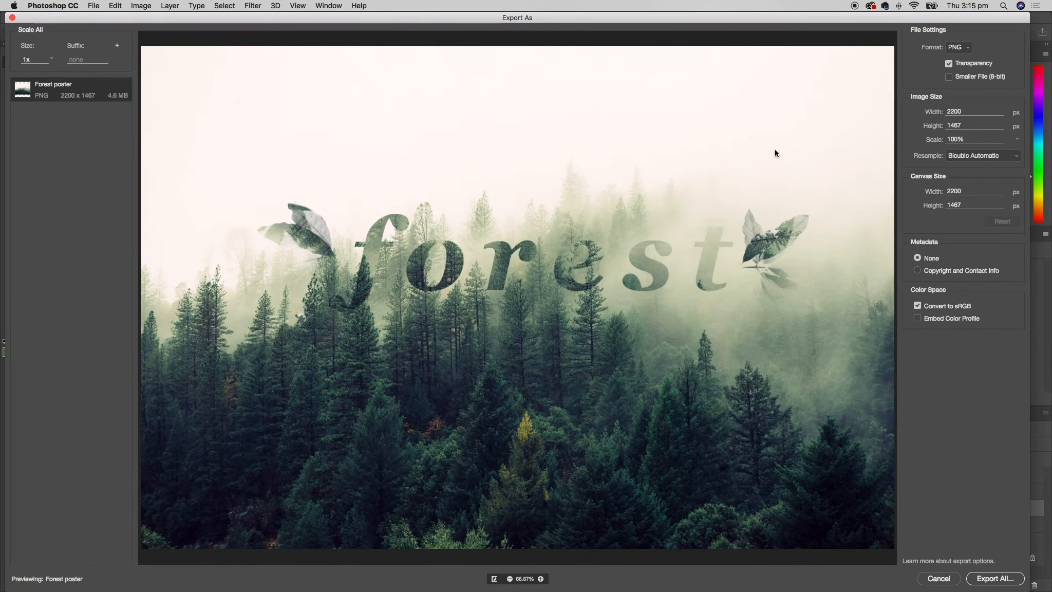
pyautogui.click(969, 48)
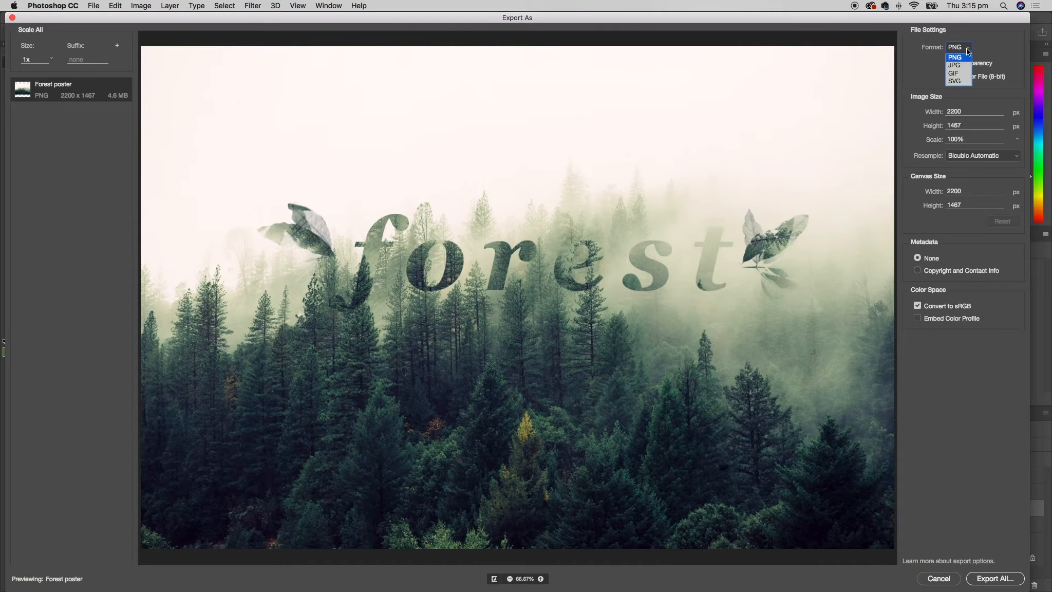
pyautogui.click(966, 66)
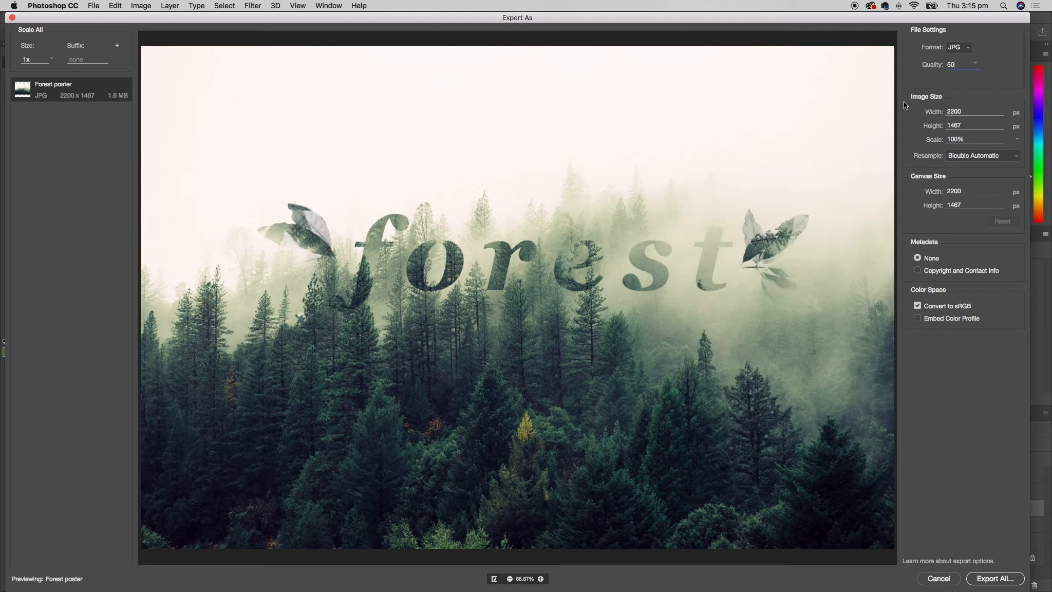
pyautogui.click(733, 242)
# Examine the compressed JPG preview around the "forest" lettering at 100% zoom
pyautogui.click(541, 579)
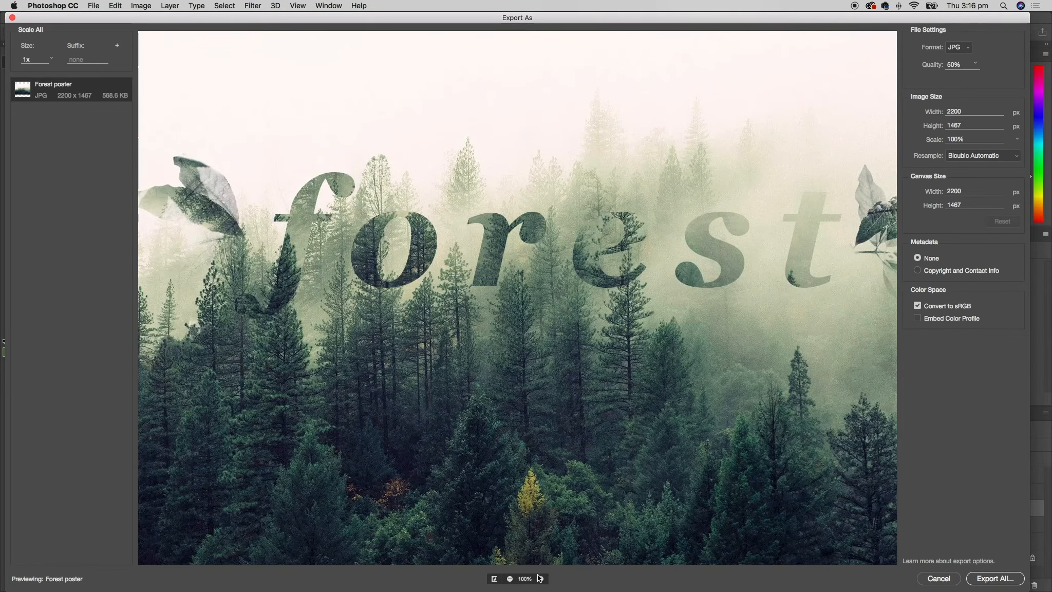
pyautogui.click(510, 579)
pyautogui.click(510, 579)
pyautogui.click(540, 579)
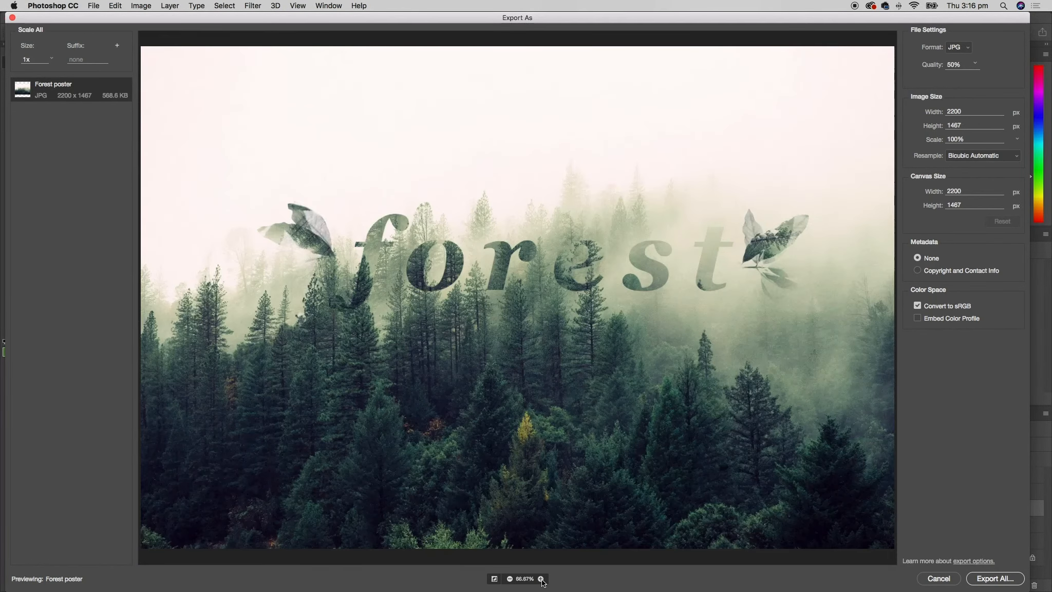
pyautogui.click(540, 579)
pyautogui.moveTo(559, 262); pyautogui.dragTo(536, 320)
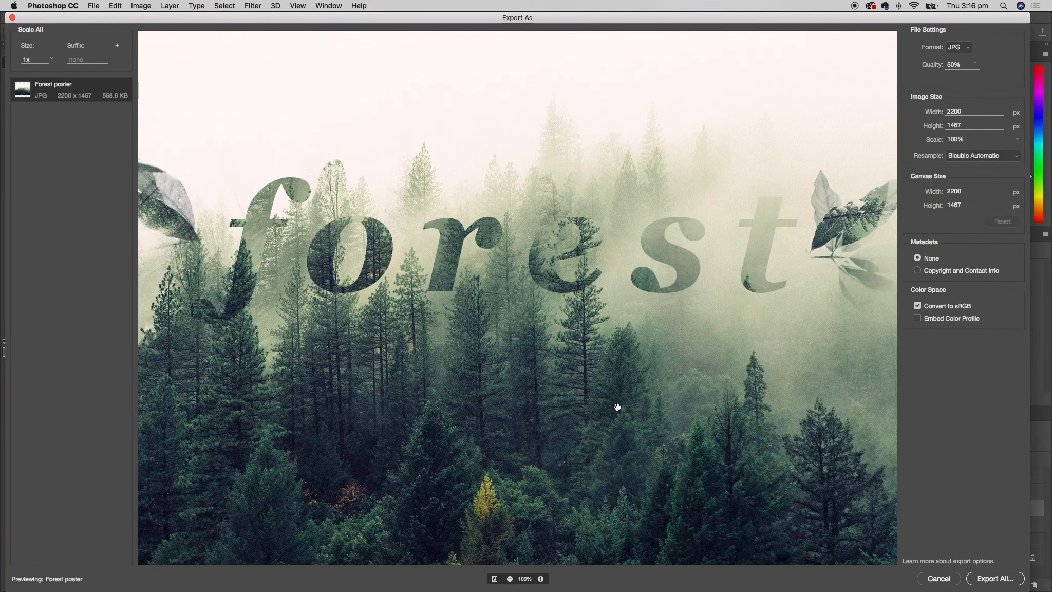
# Export the JPG into the Forest folder as "Forest poster final.jpg"
pyautogui.click(995, 579)
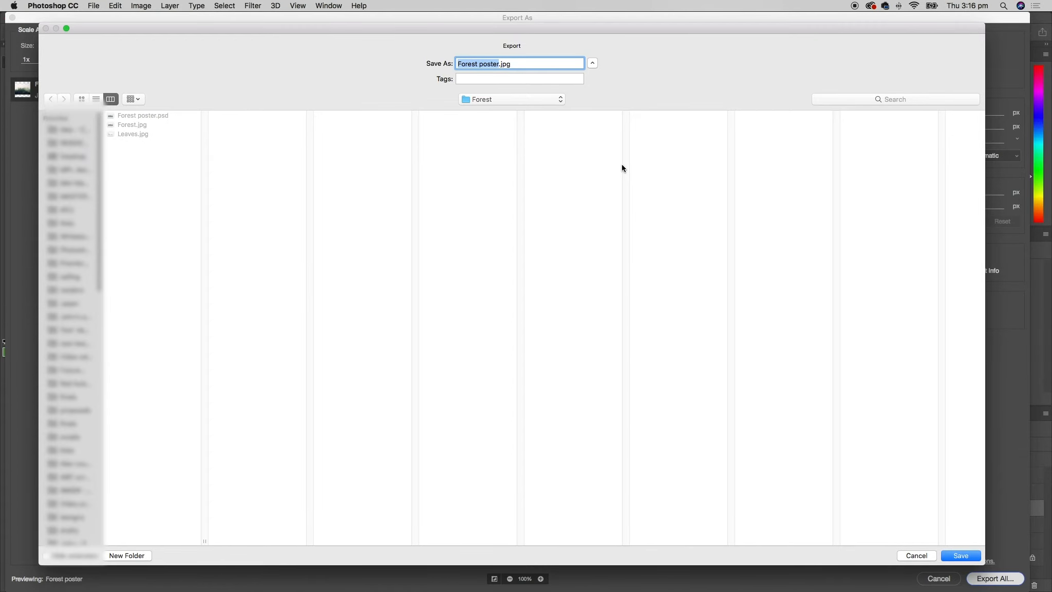
pyautogui.click(920, 556)
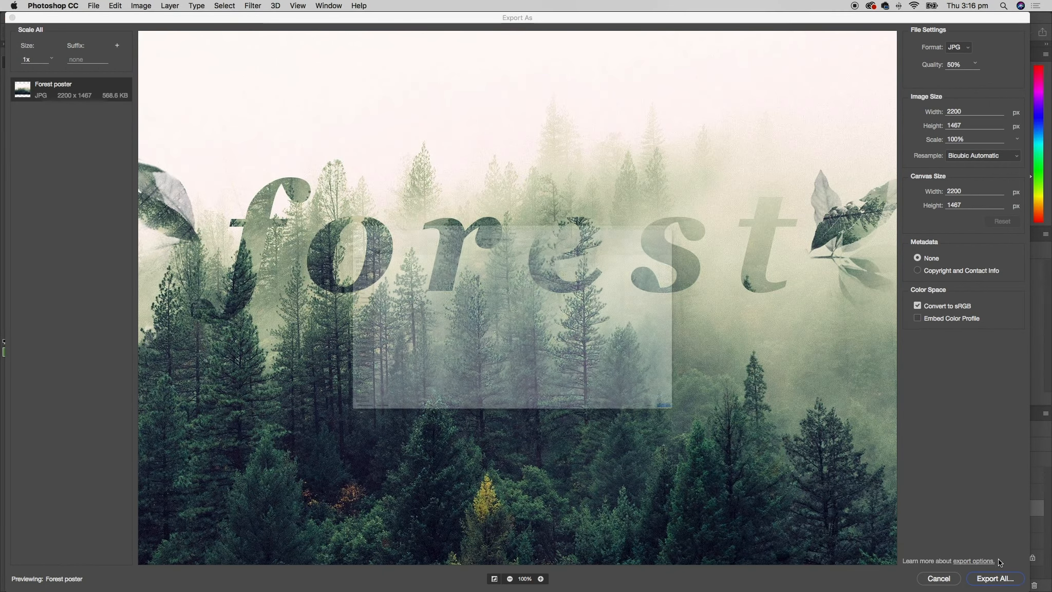
pyautogui.click(997, 578)
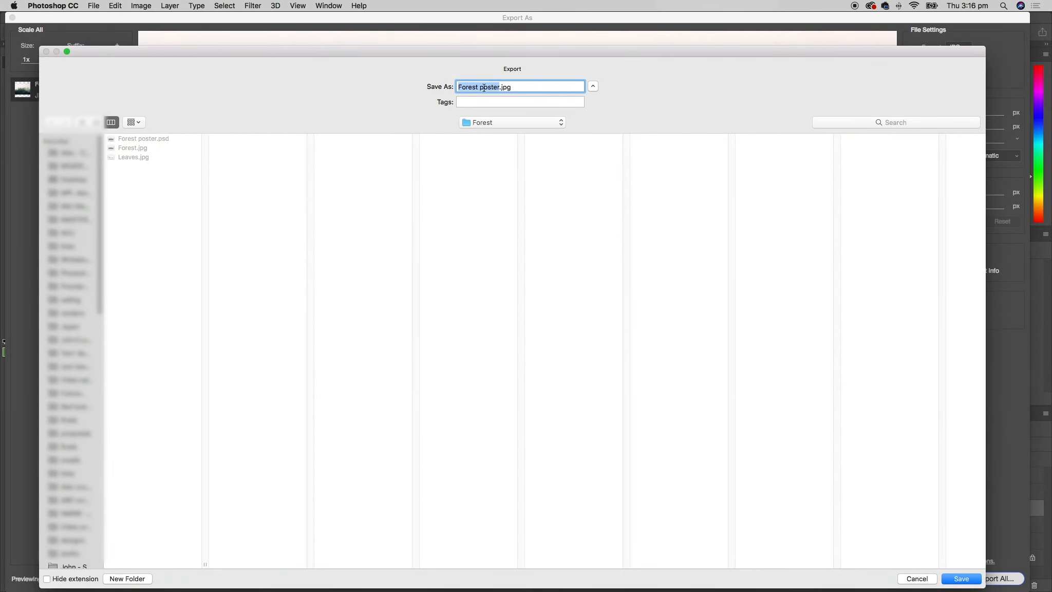
pyautogui.click(500, 87)
pyautogui.write('final')
pyautogui.click(154, 271)
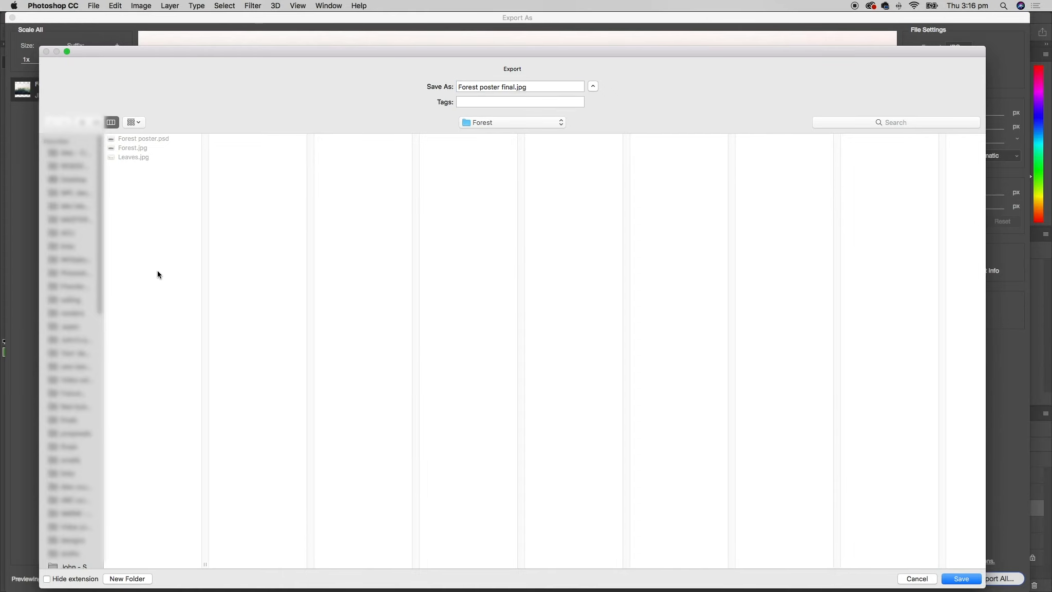
pyautogui.click(972, 580)
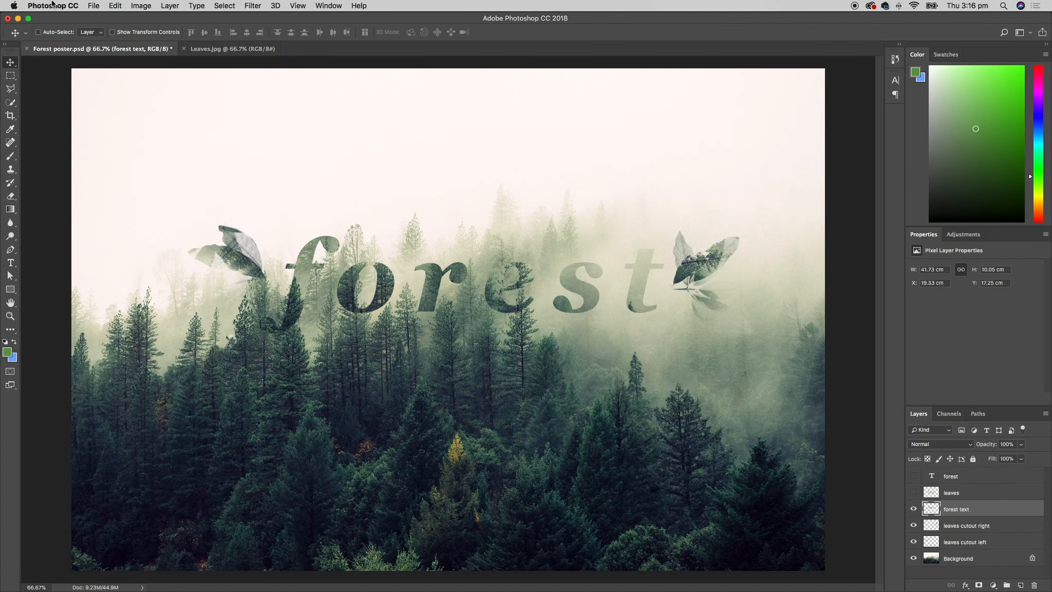
# Switch to Finder and view "Forest poster final.jpg" from the Forest folder in an enlarged Quick Look preview
pyautogui.click(56, 5)
pyautogui.click(70, 69)
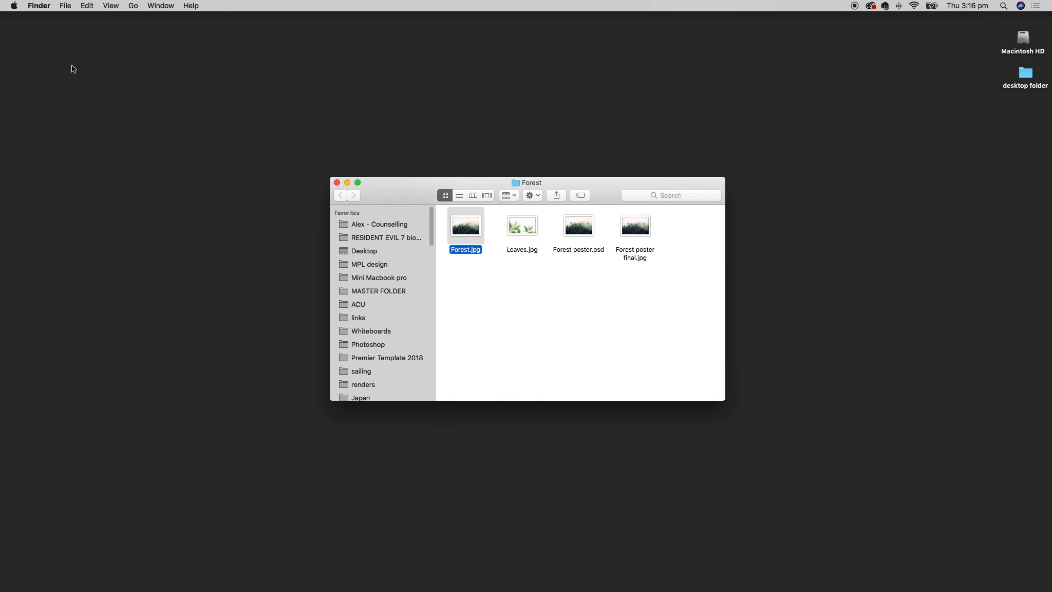
pyautogui.click(643, 230)
pyautogui.press('space')
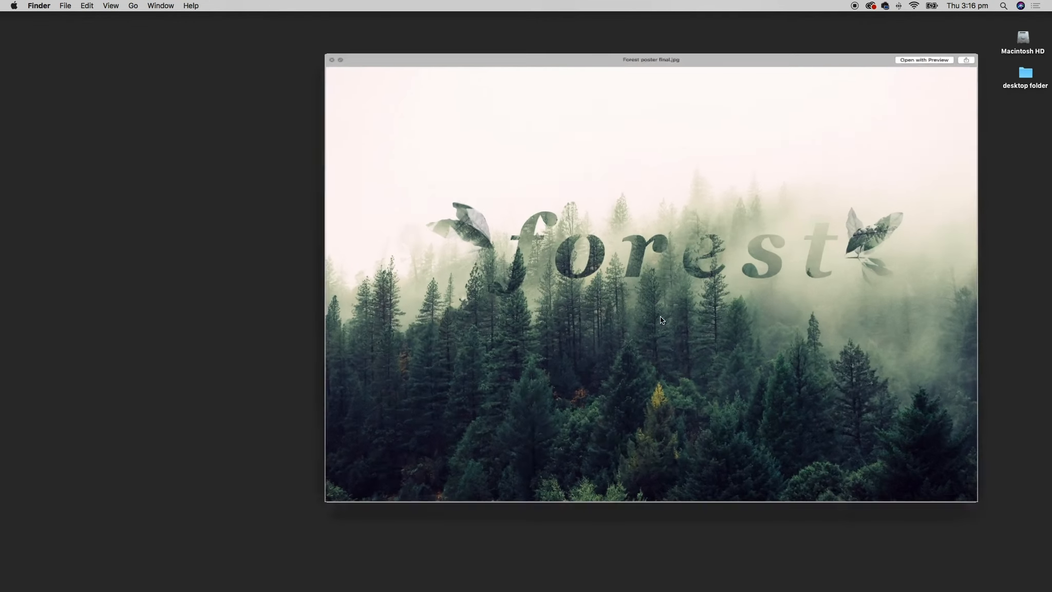
pyautogui.moveTo(753, 20); pyautogui.dragTo(608, 25)
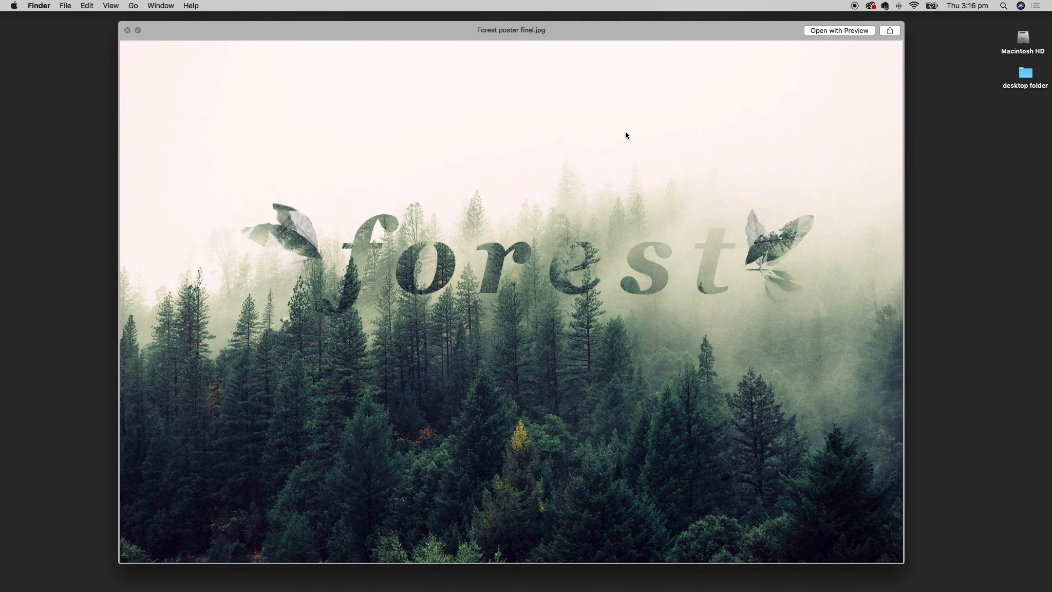